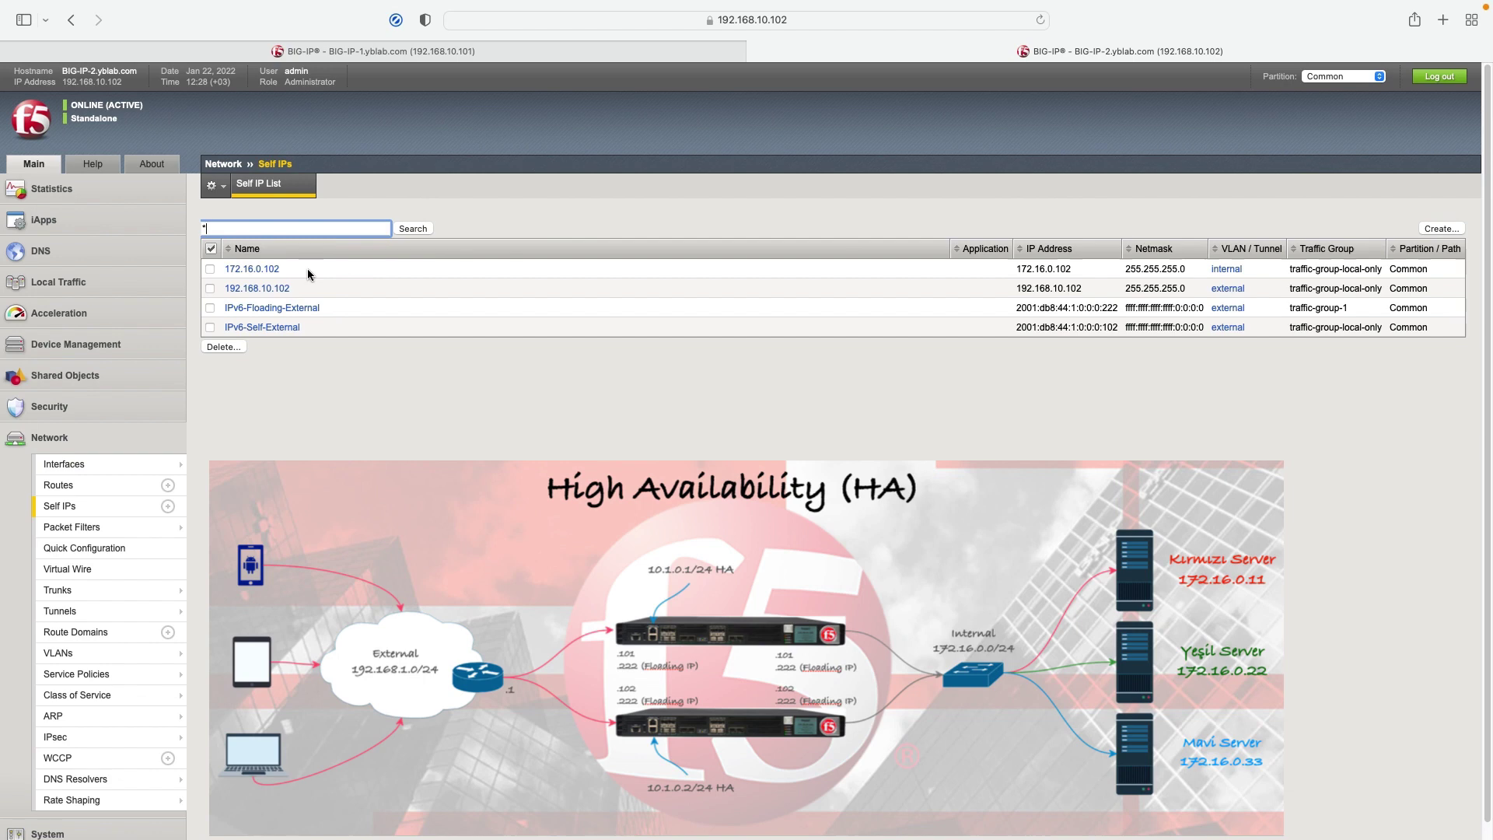
# Step: Review BIG-IP-2's two default routes in the Route List, then go back to the Welcome page
pyautogui.click(308, 289)
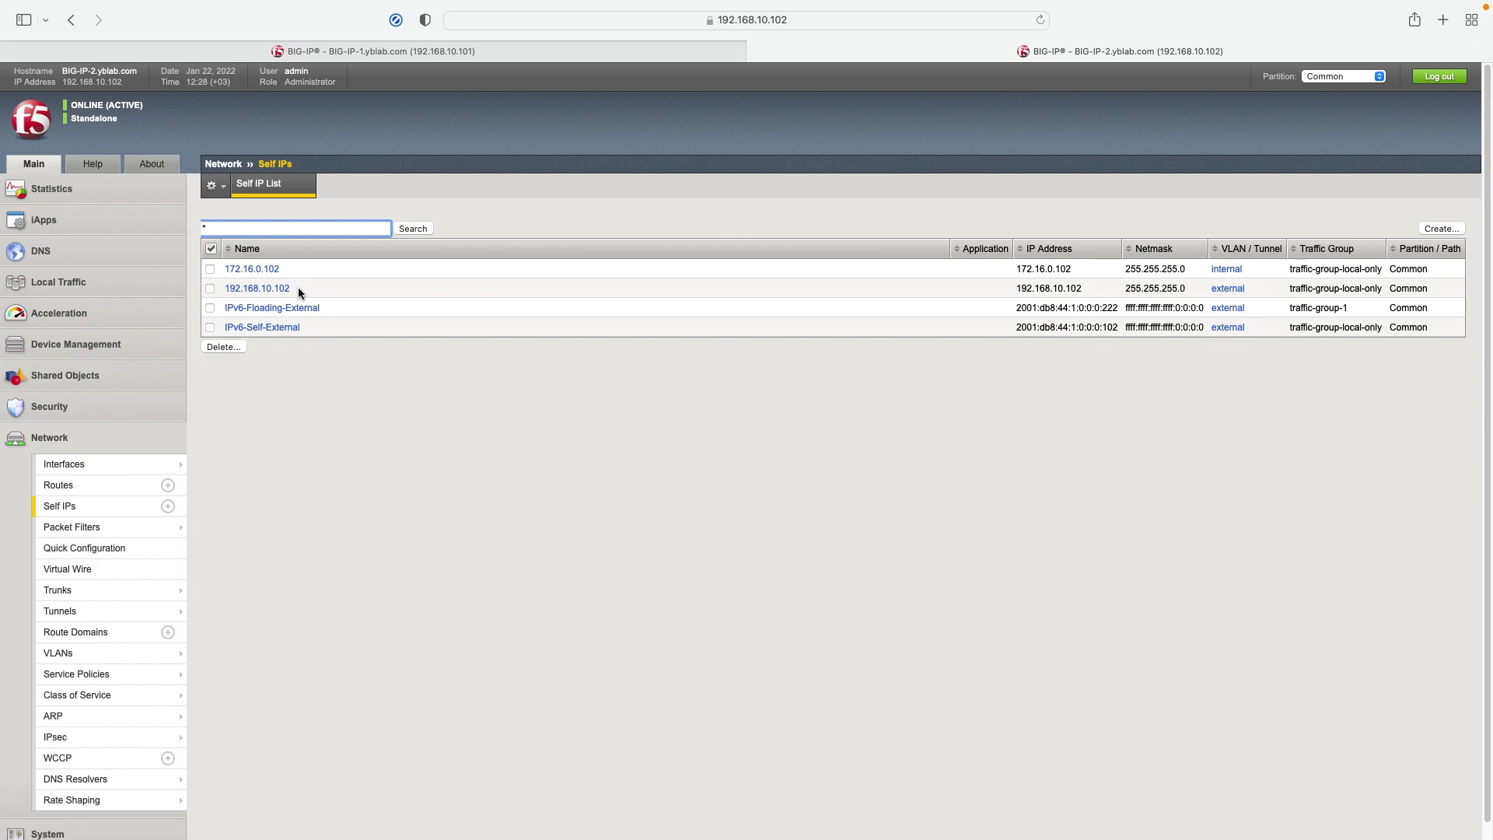
pyautogui.click(54, 487)
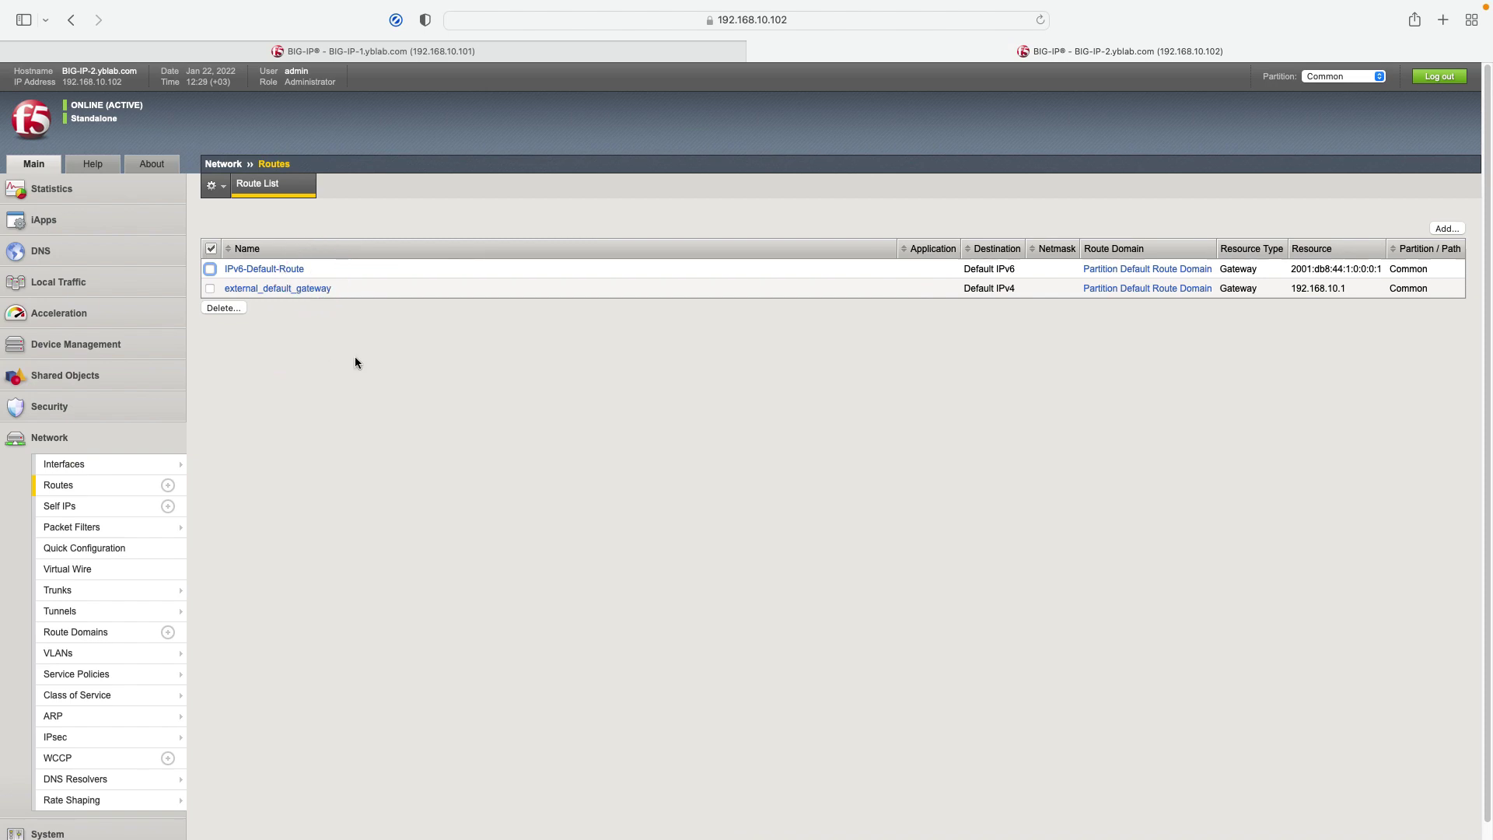
pyautogui.click(49, 141)
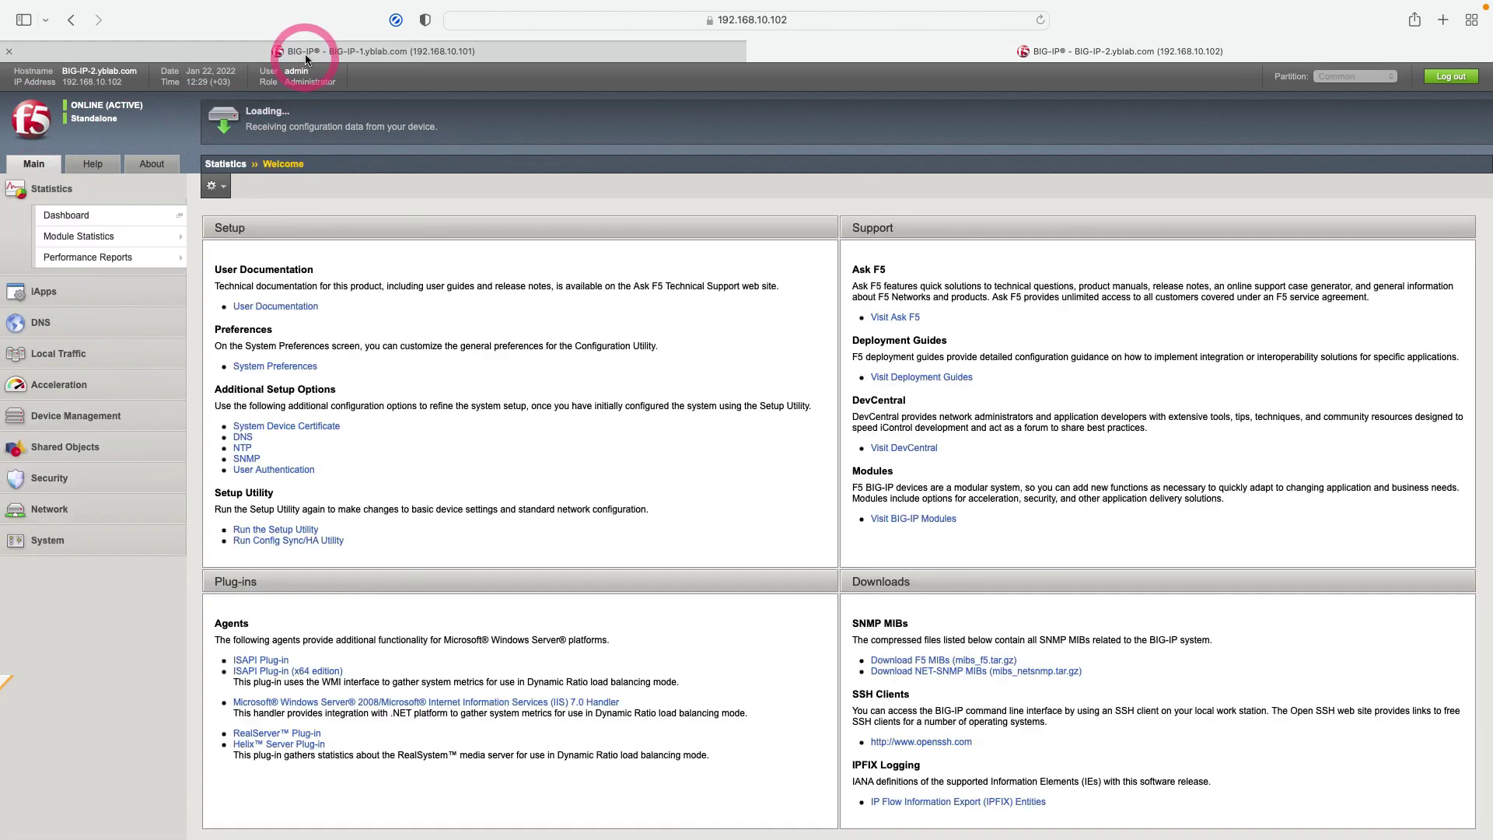
# Step: On BIG-IP-1, launch the Config Sync/HA Utility and proceed with Standard Network Configuration
pyautogui.click(303, 50)
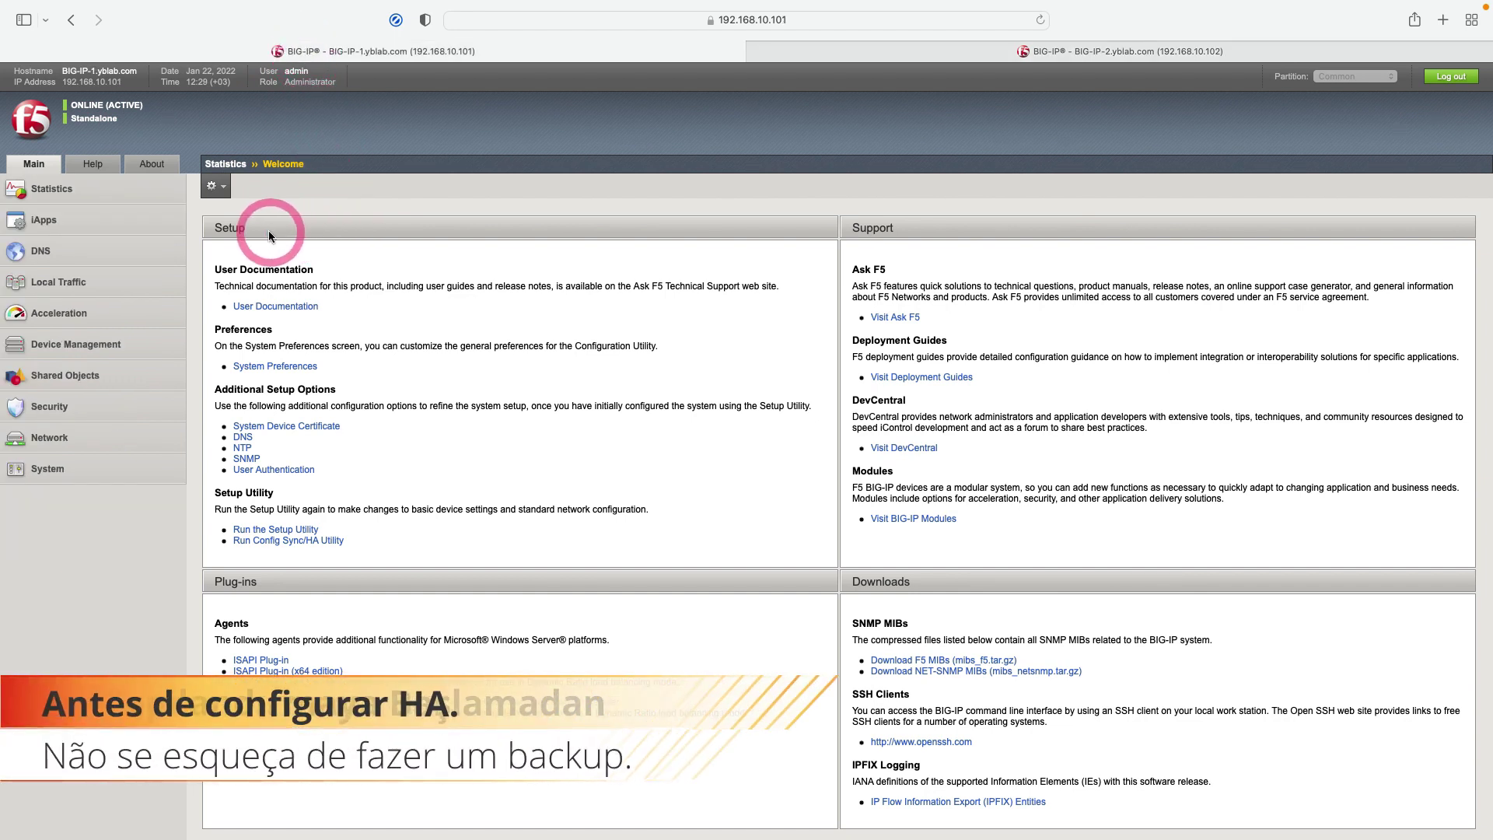
pyautogui.click(328, 544)
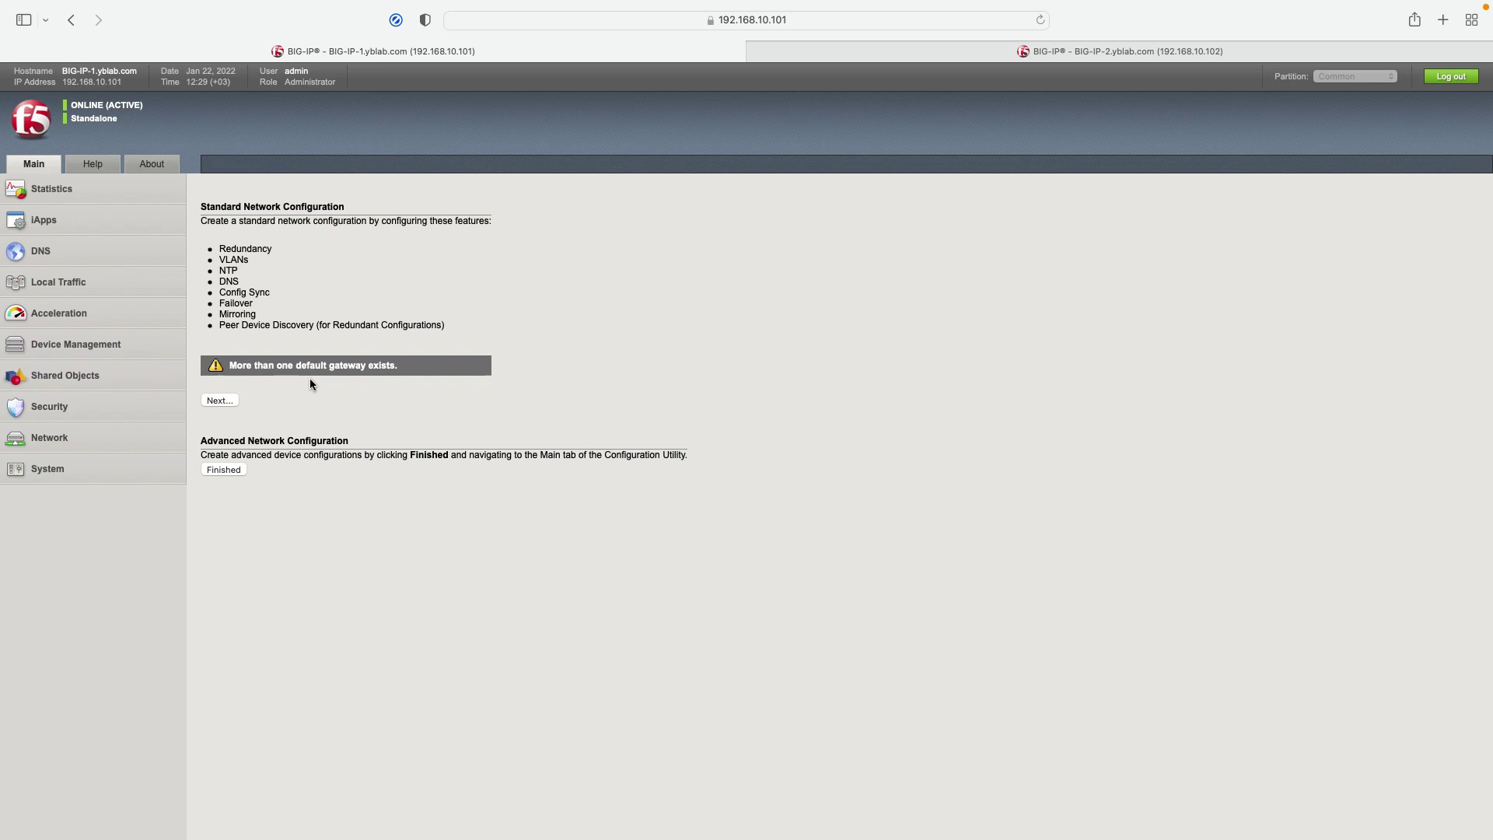
pyautogui.click(222, 400)
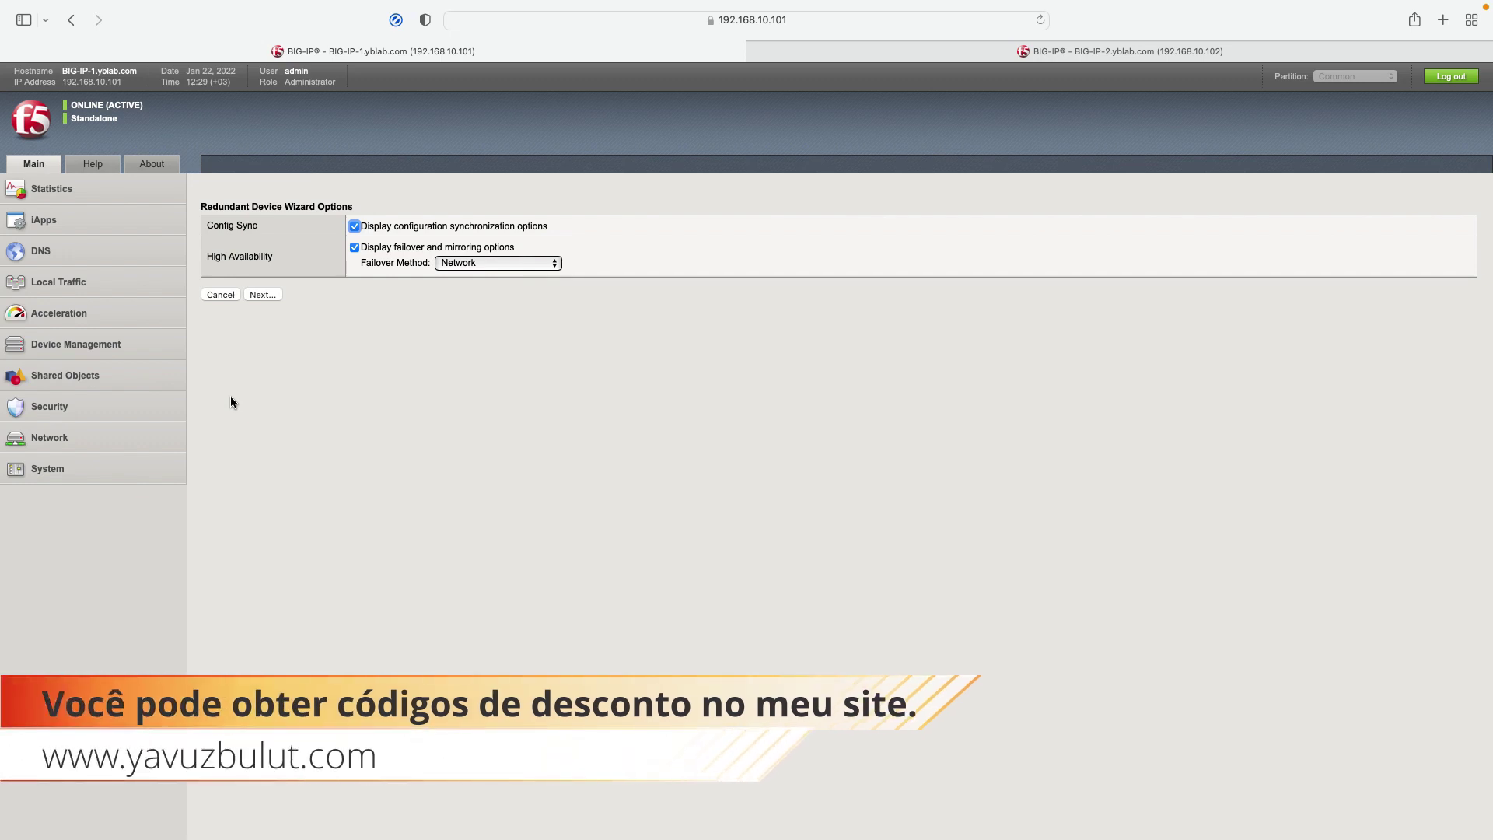
# Step: Keep Network as the failover method, with config sync and mirroring enabled, and continue
pyautogui.click(466, 265)
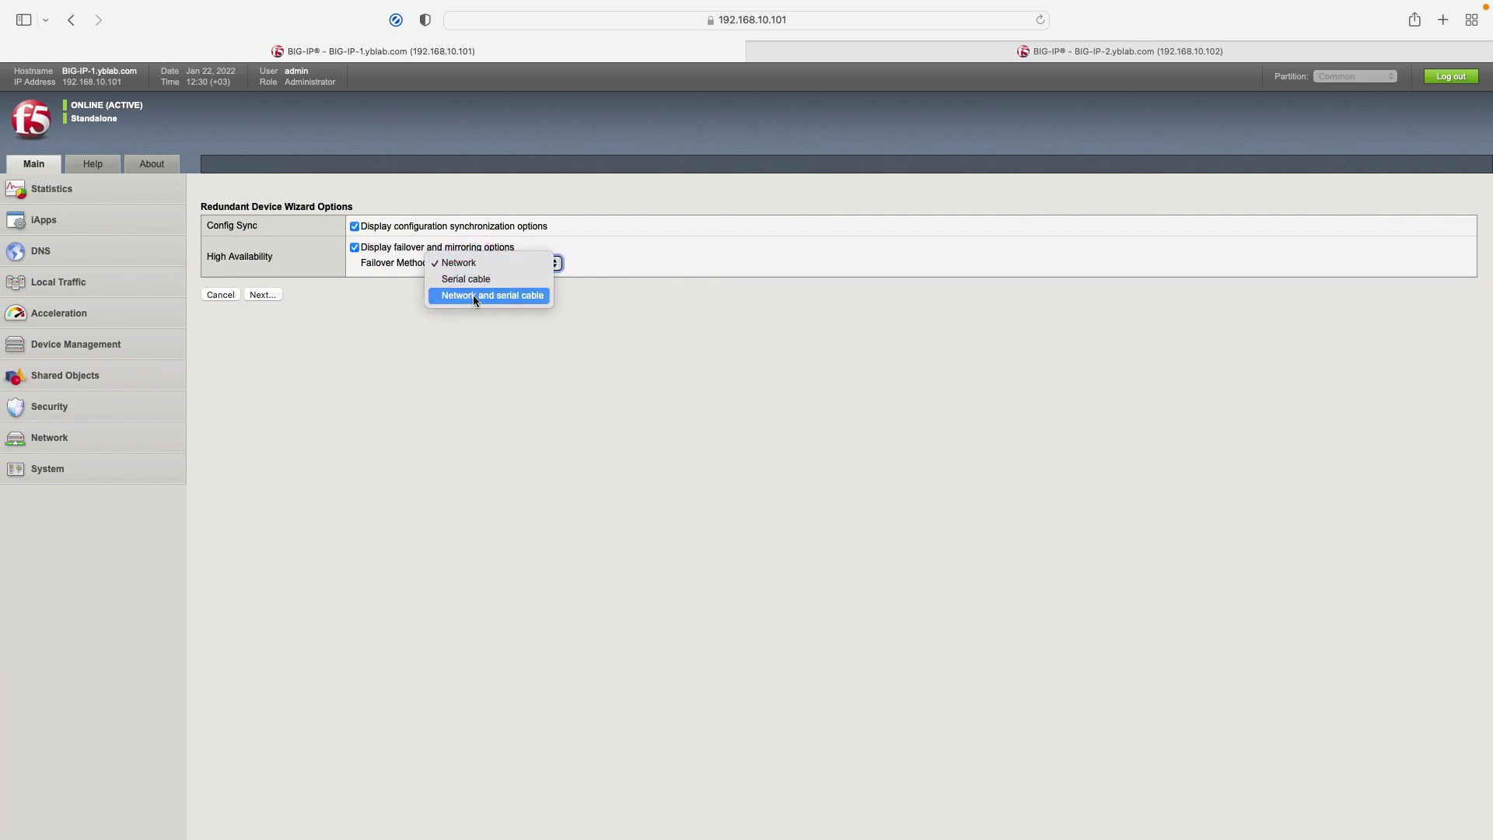
pyautogui.moveTo(473, 295); pyautogui.dragTo(465, 264)
pyautogui.click(264, 294)
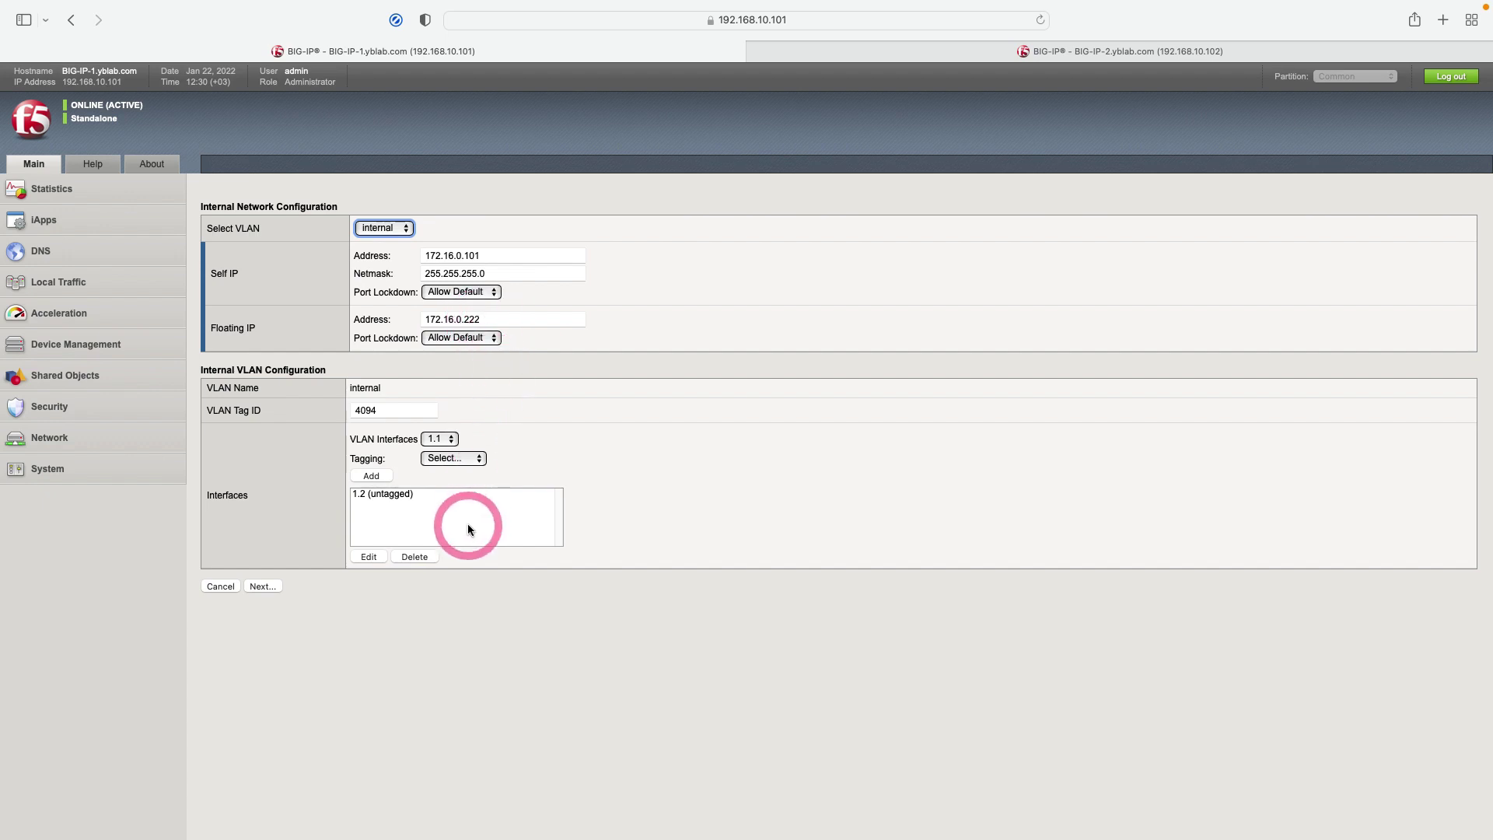
# Step: Accept the internal VLAN, HA VLAN (10.1.0.1/255.255.255.0) and NTP 85.199.214.98 settings unchanged
pyautogui.click(268, 587)
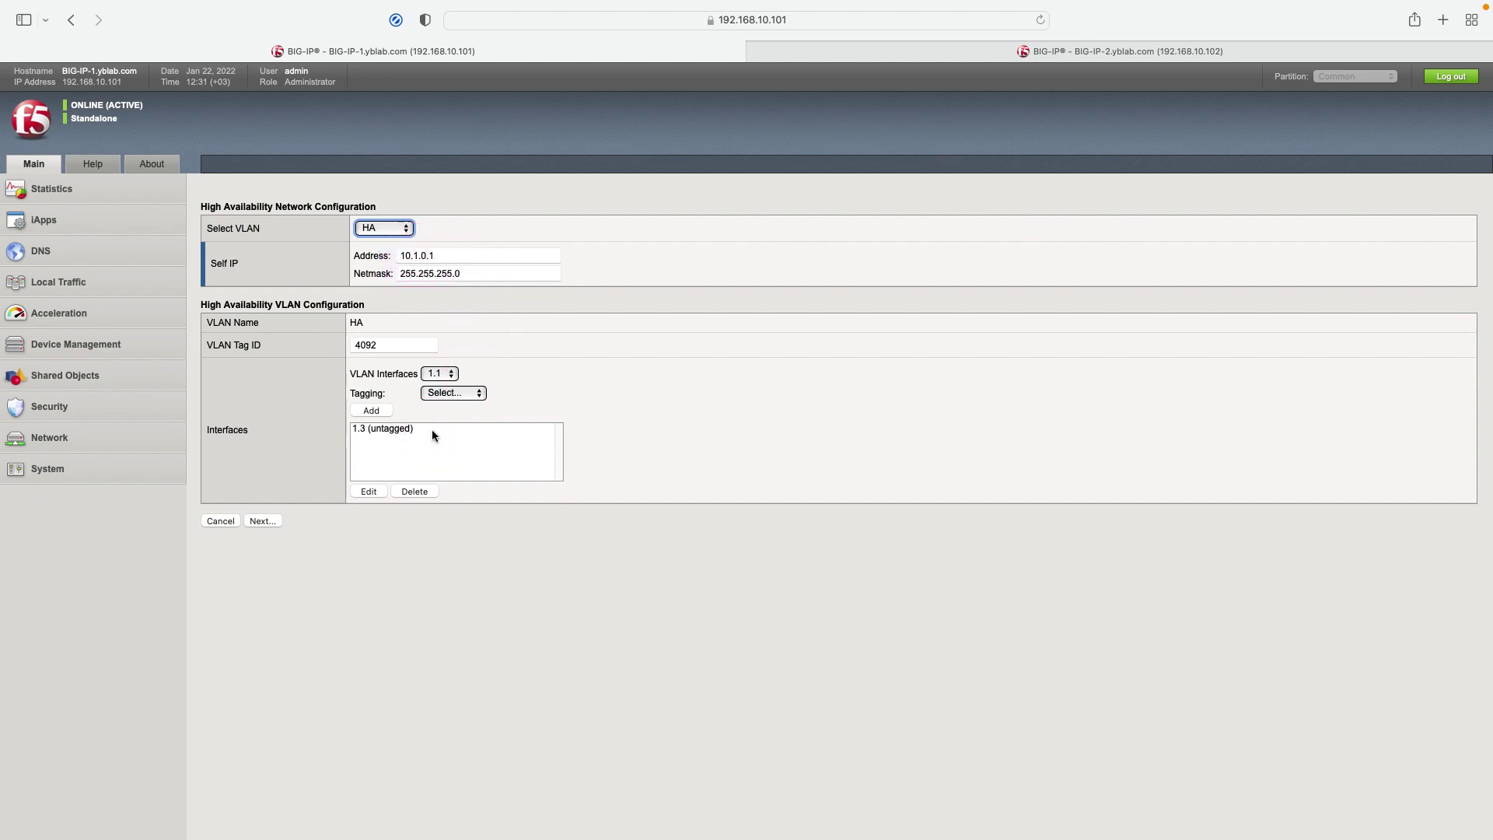
pyautogui.click(268, 521)
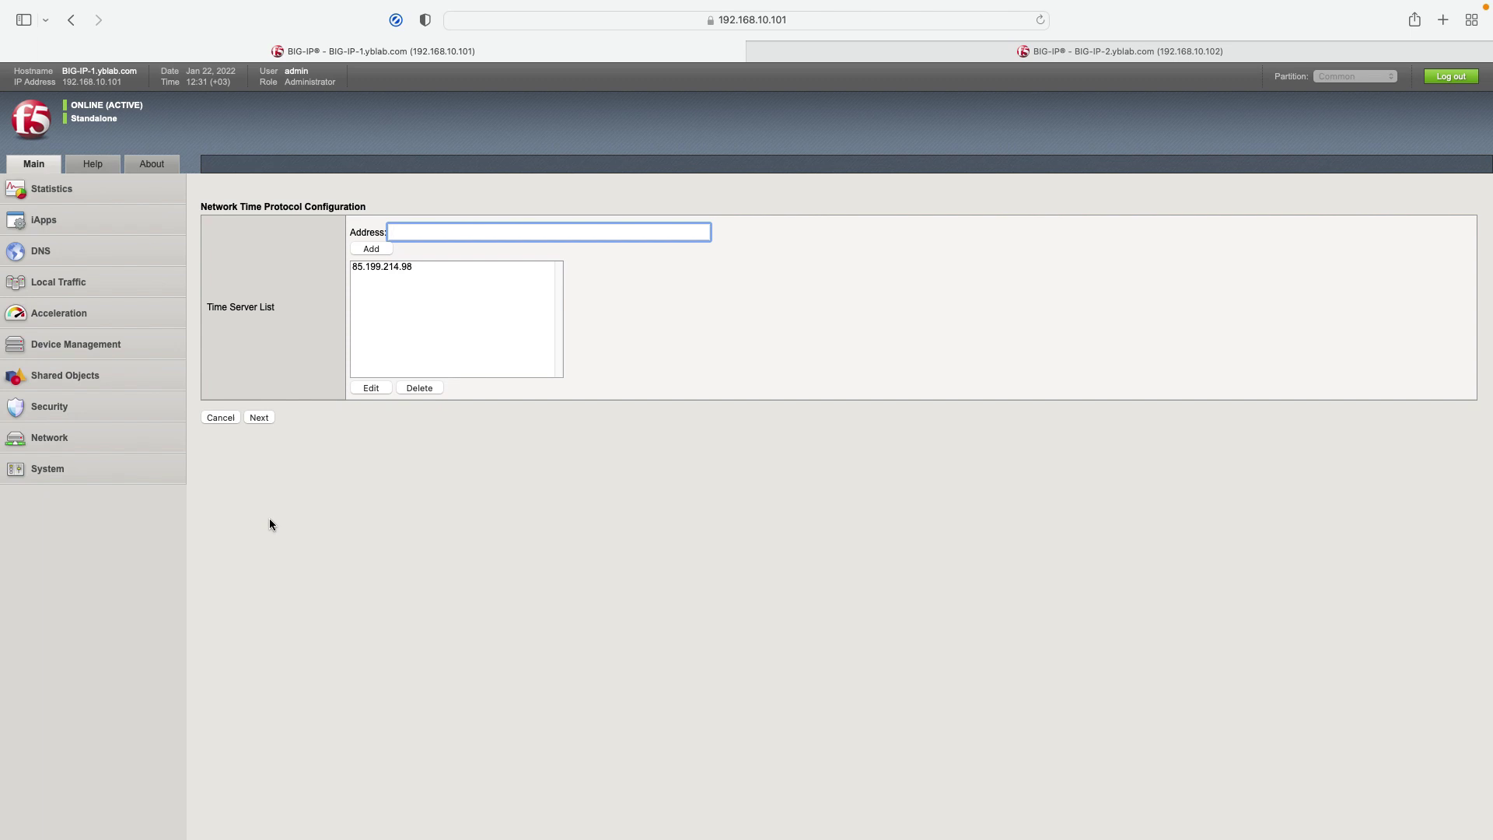
pyautogui.click(268, 418)
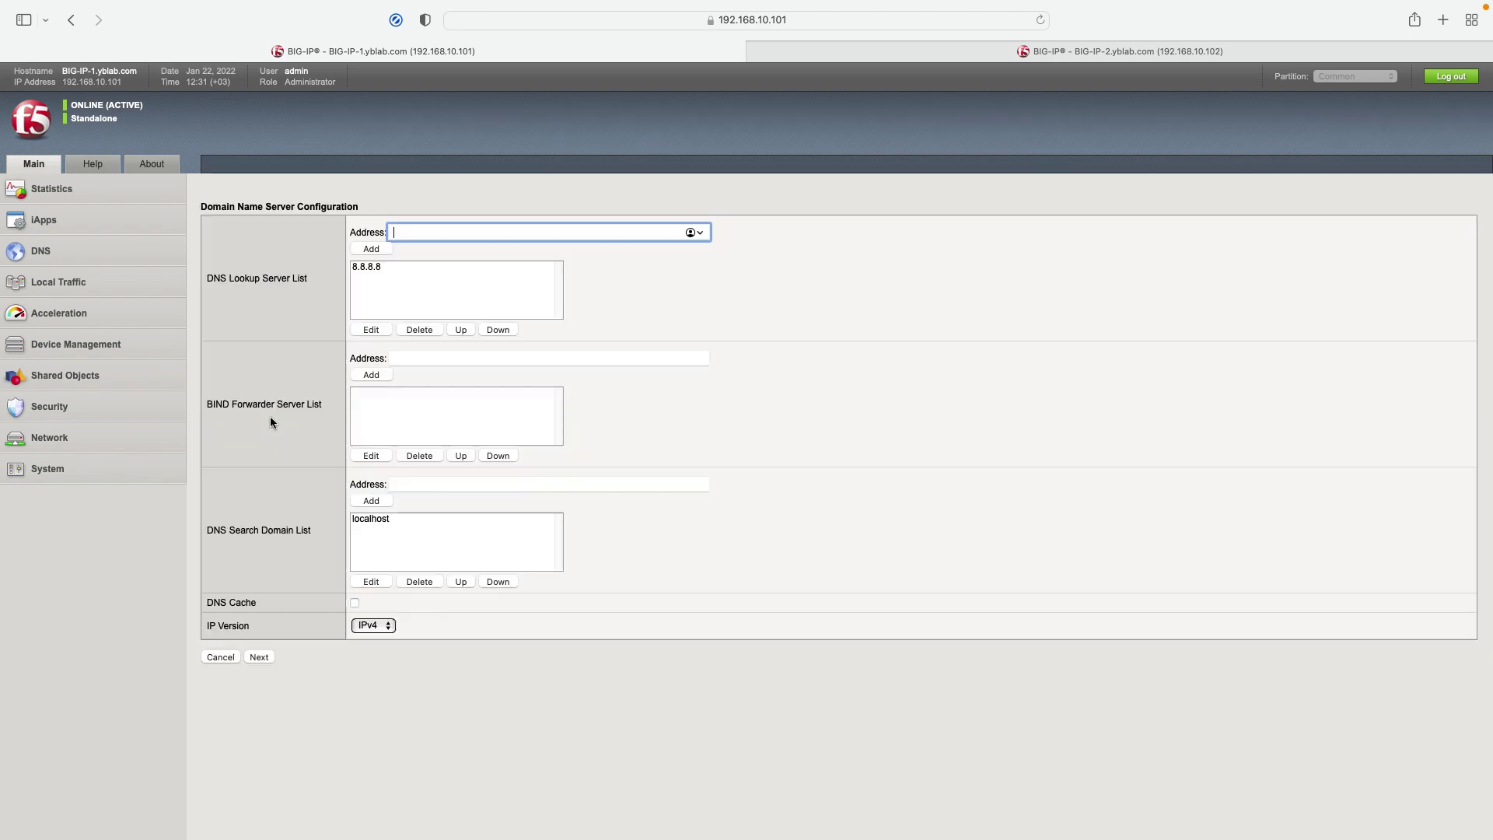
# Step: Accept DNS, set ConfigSync local address to 10.1.0.1 (HA), and accept failover unicast and mirroring
pyautogui.click(394, 277)
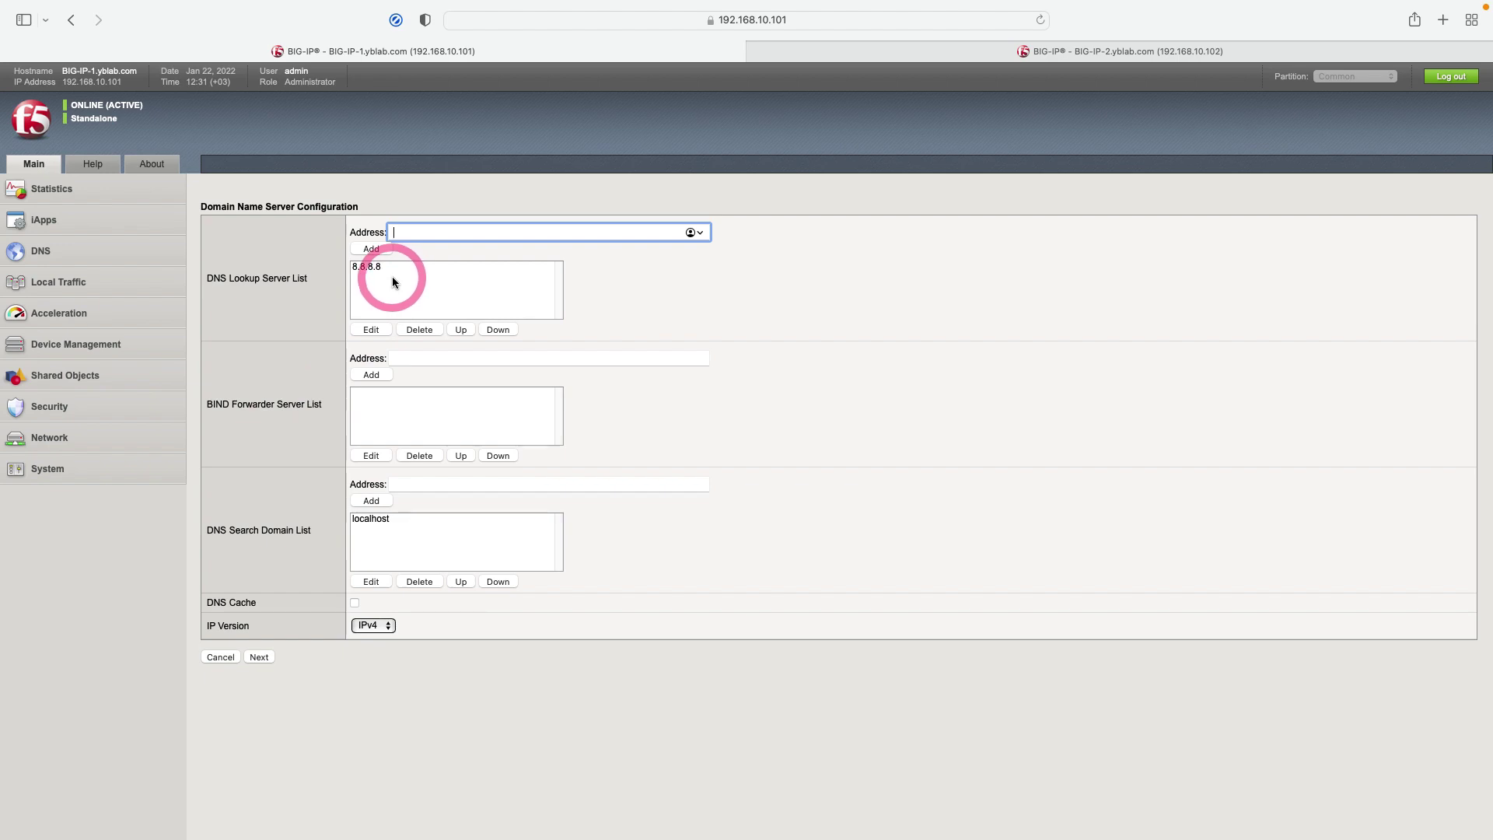
pyautogui.click(259, 657)
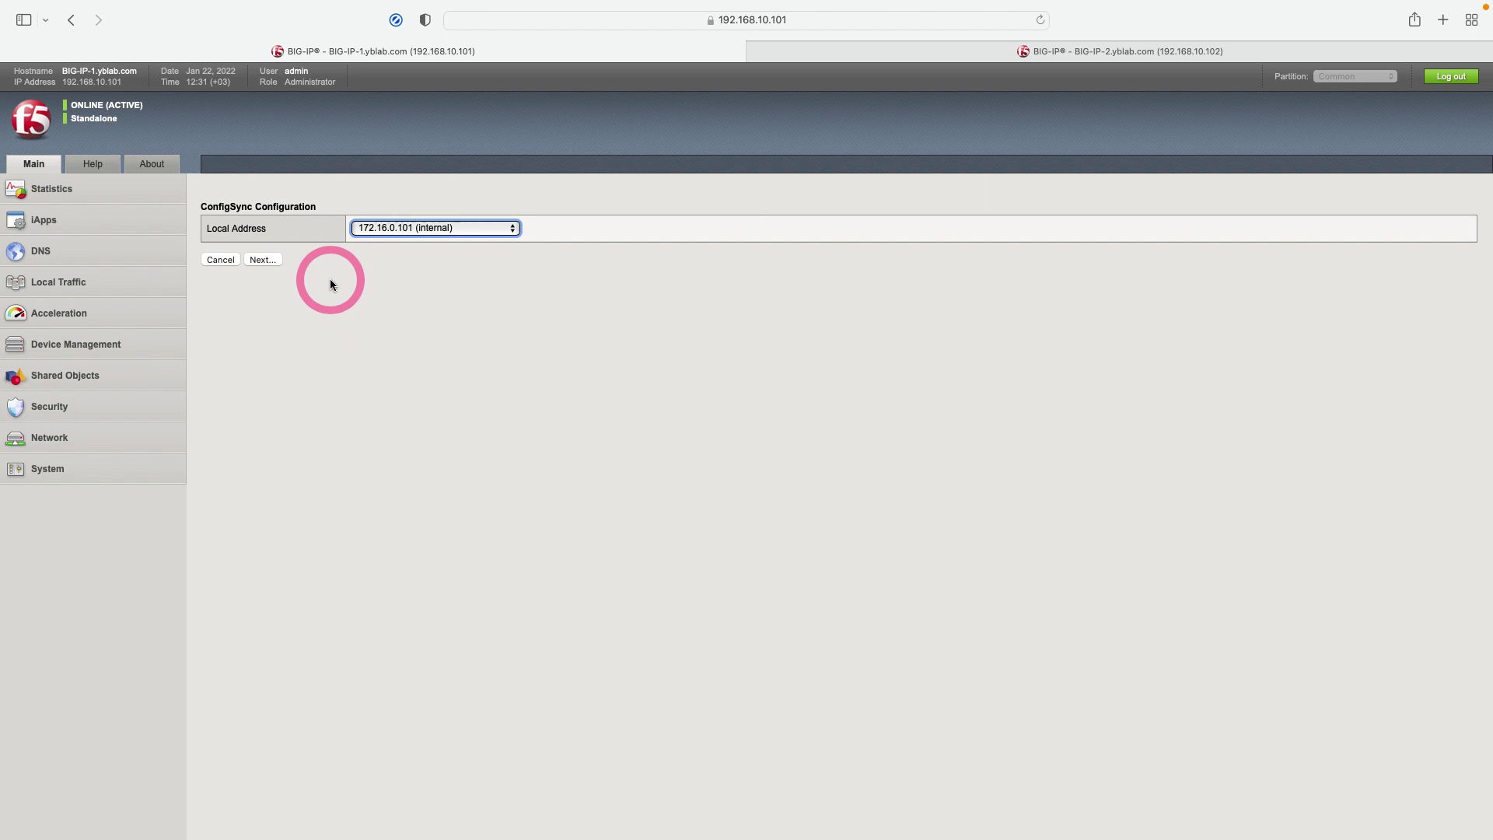
pyautogui.click(428, 227)
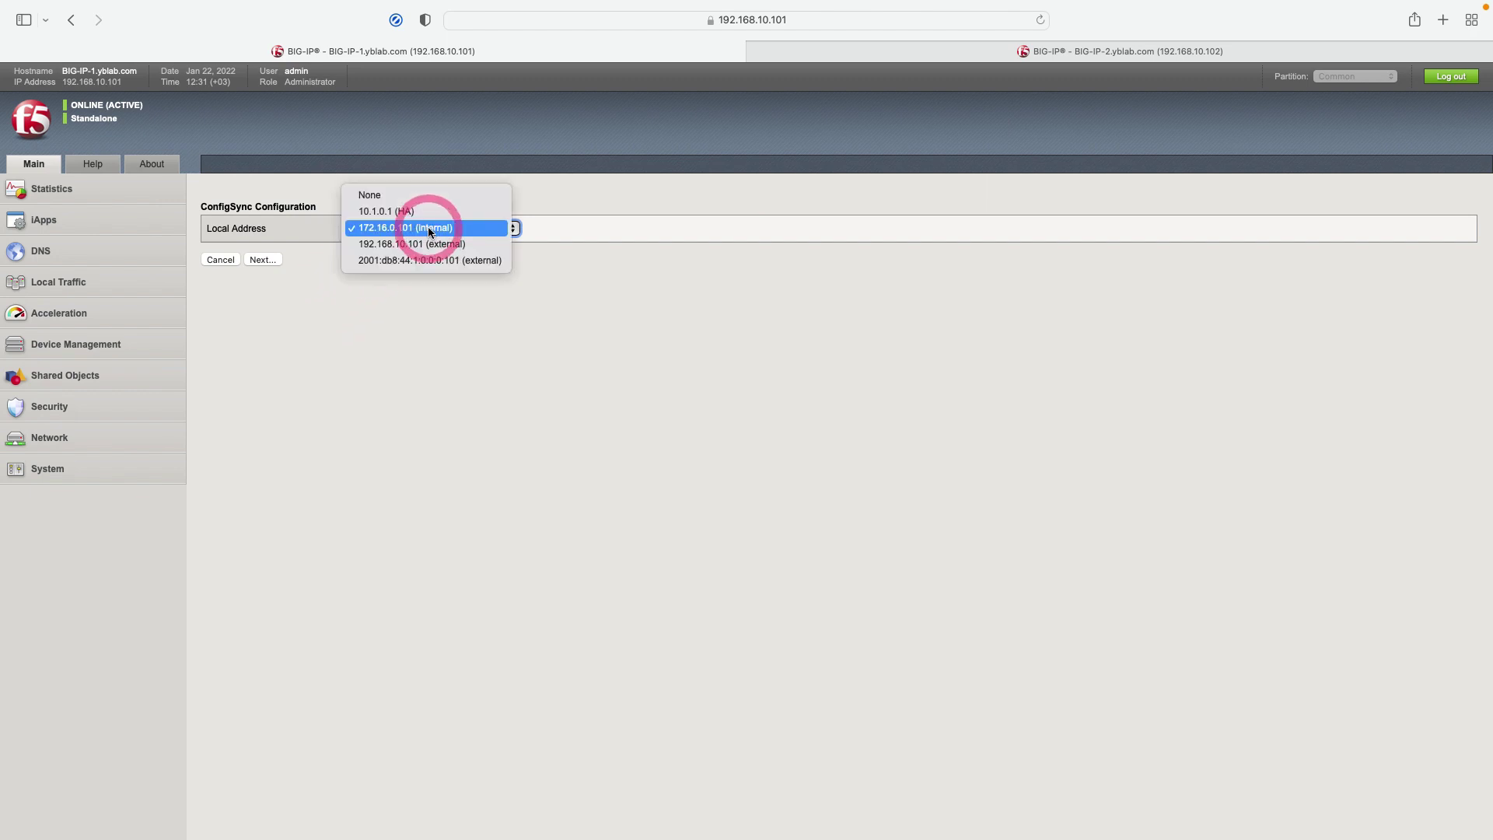
pyautogui.click(423, 212)
pyautogui.click(262, 261)
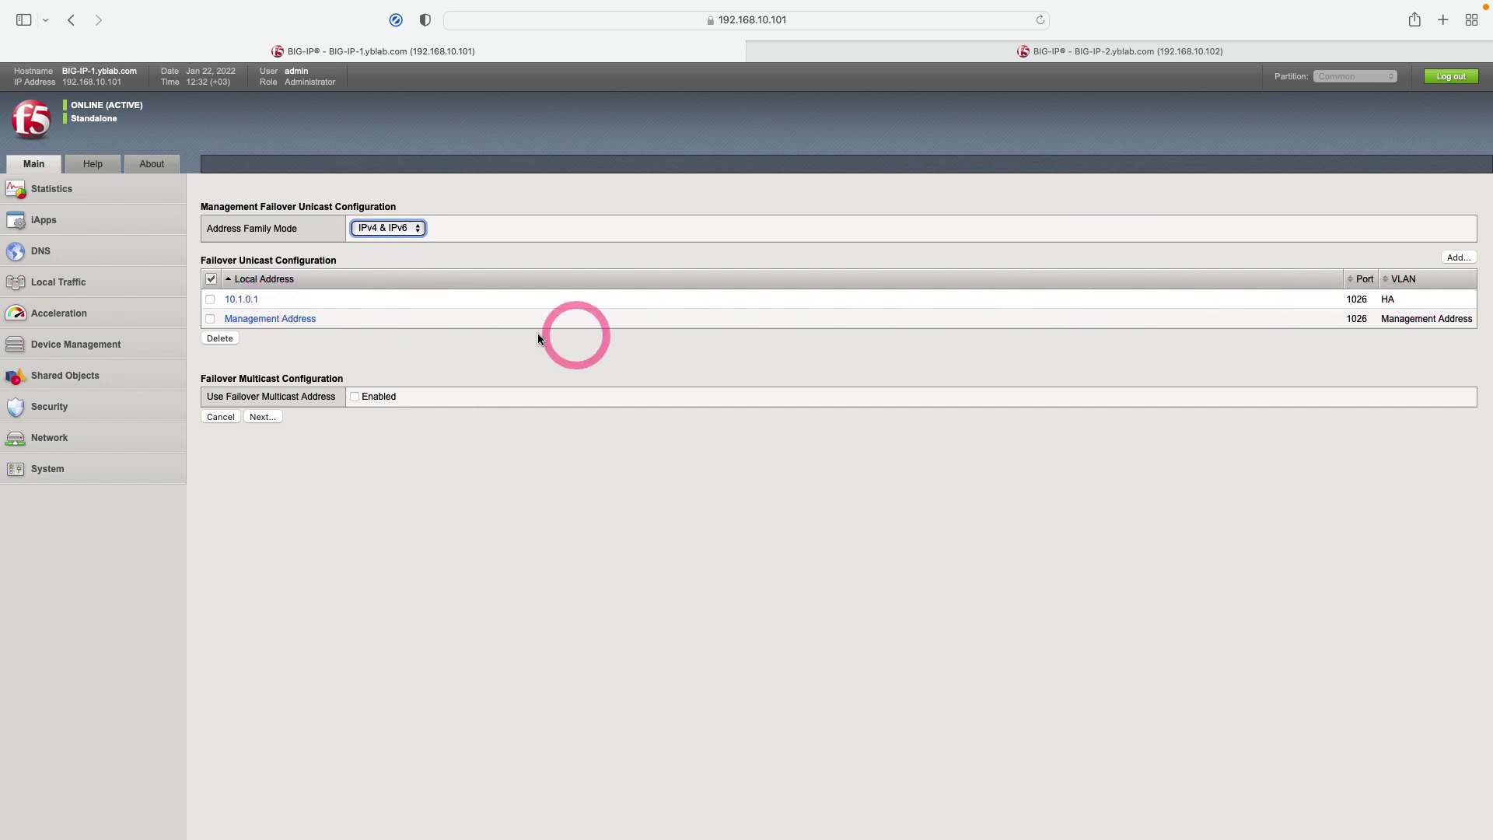
pyautogui.click(262, 417)
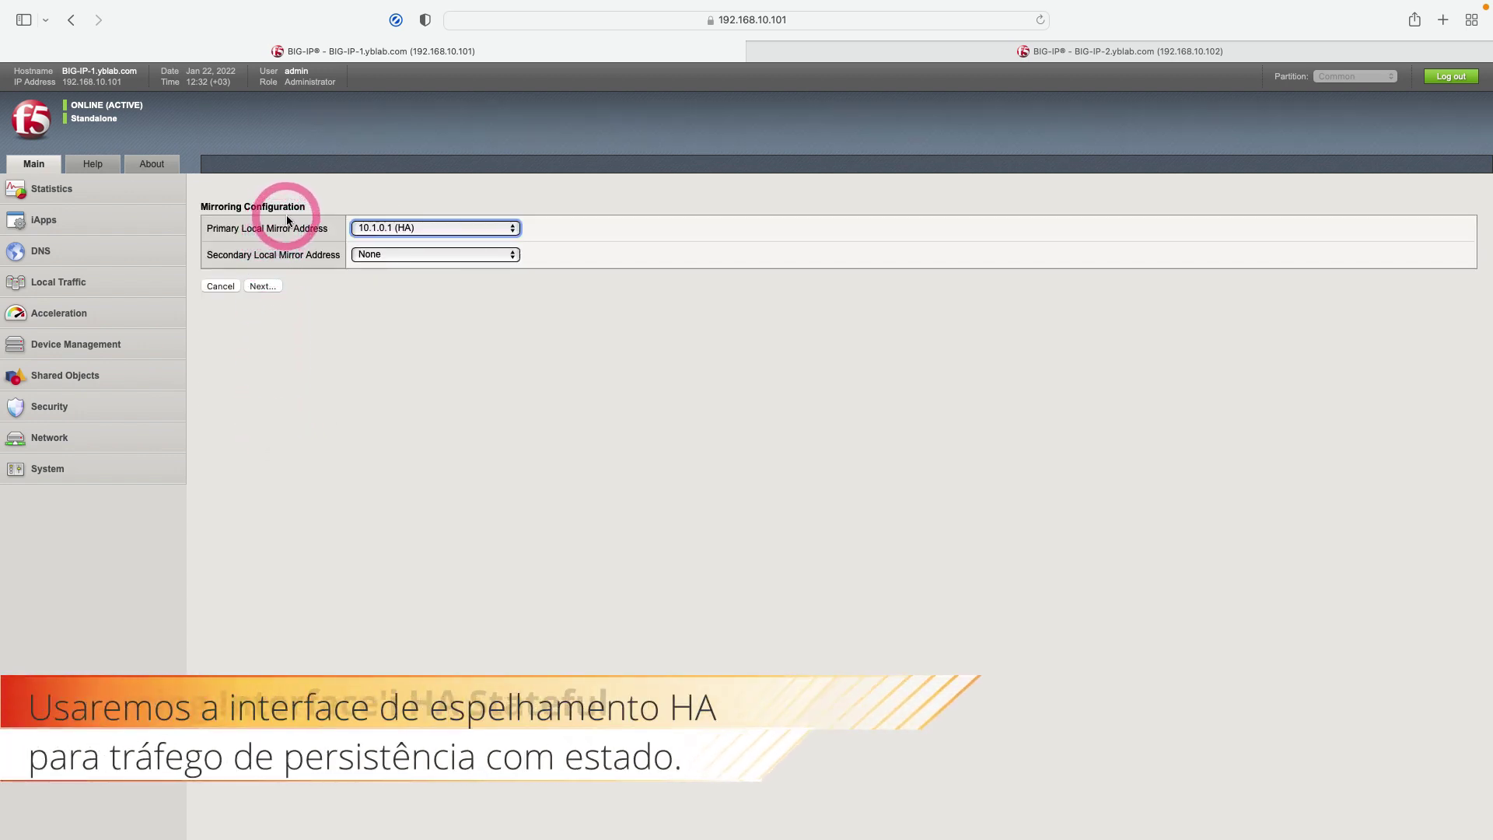
pyautogui.click(271, 286)
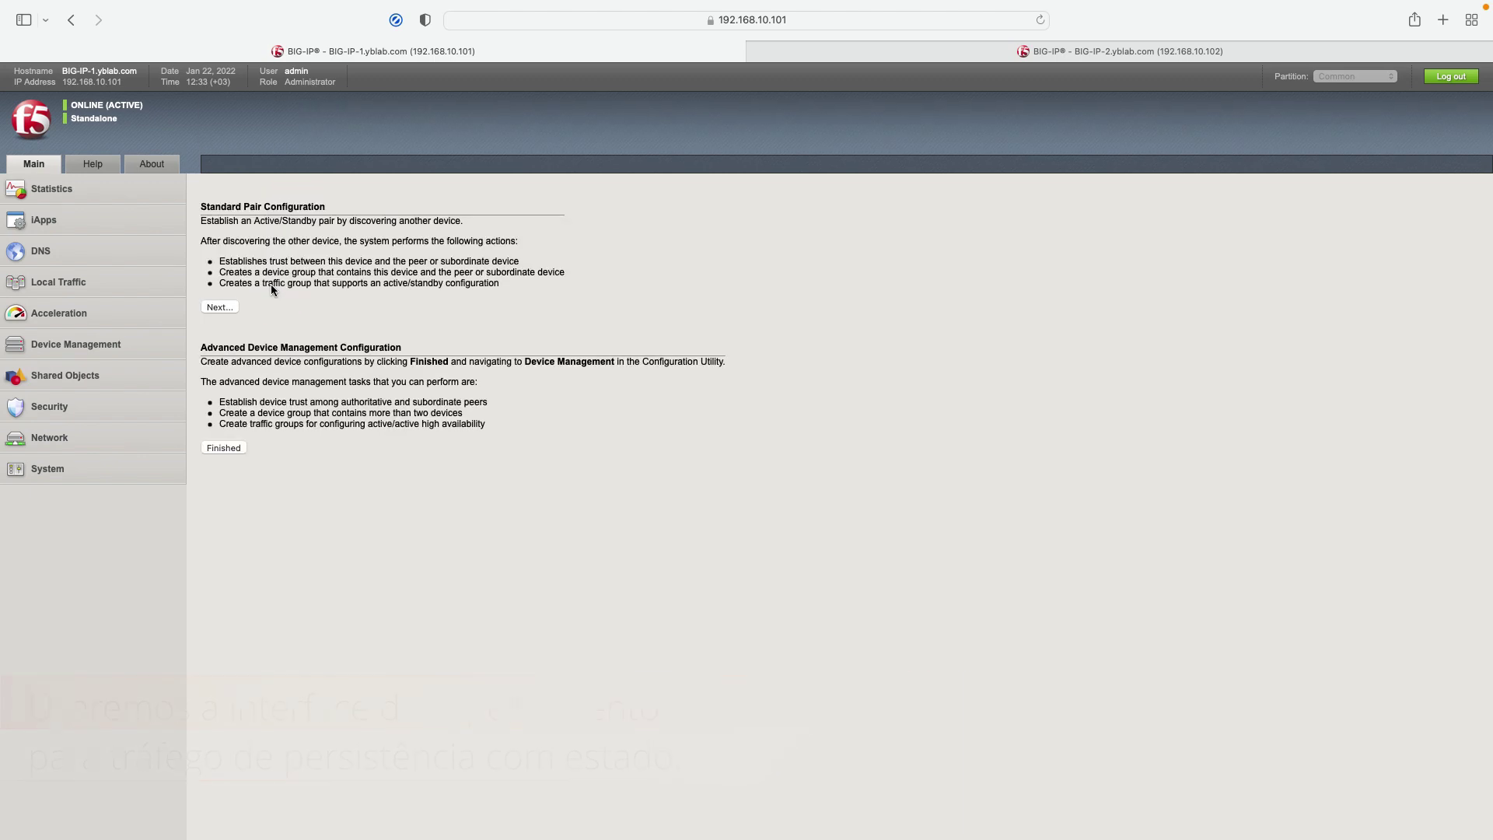
# Step: Finish BIG-IP-1's setup wizard and switch to BIG-IP-2's Welcome page
pyautogui.click(272, 285)
pyautogui.click(257, 451)
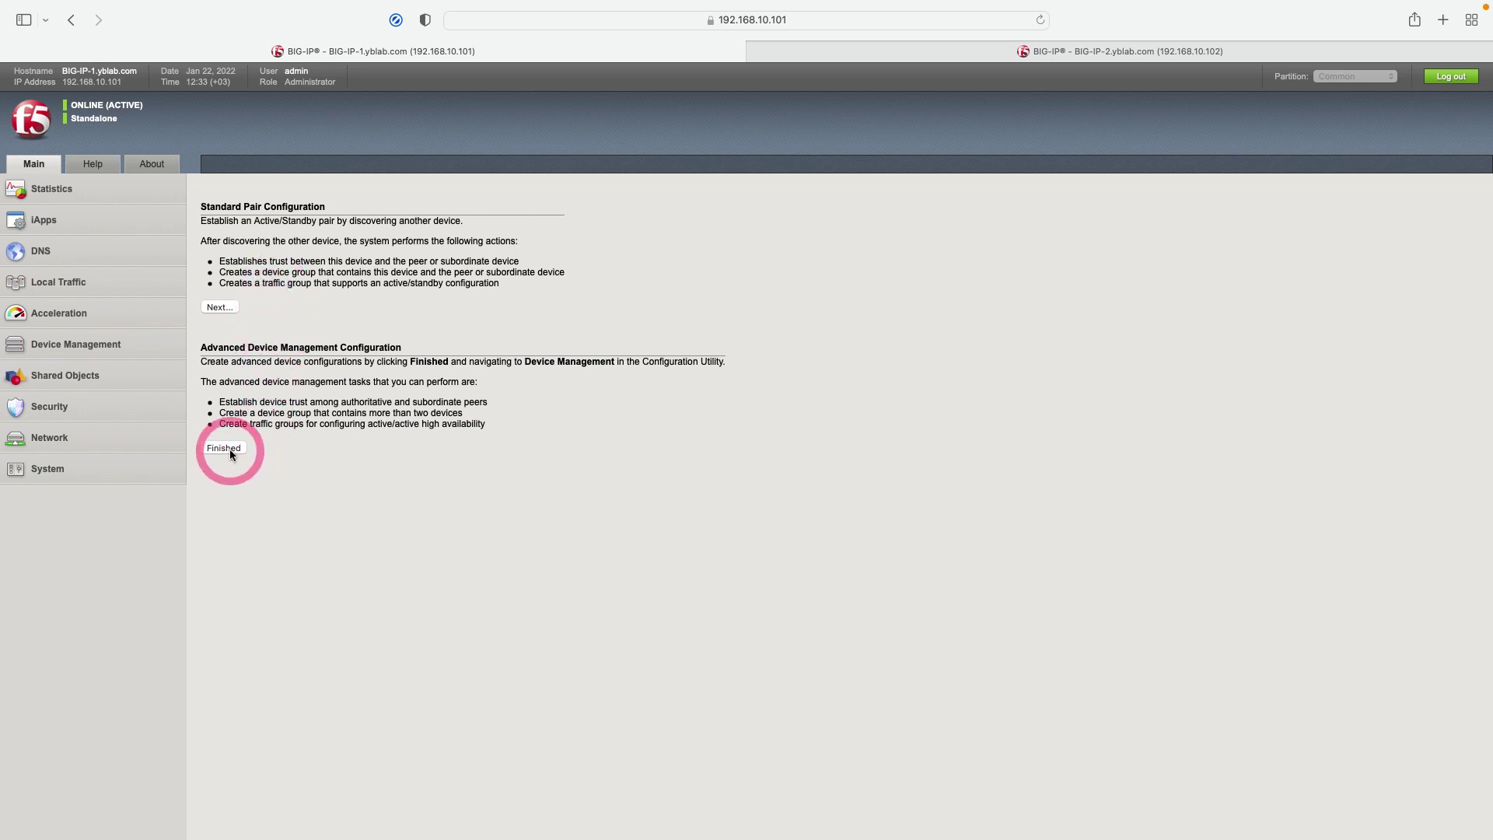
pyautogui.click(968, 60)
pyautogui.click(384, 477)
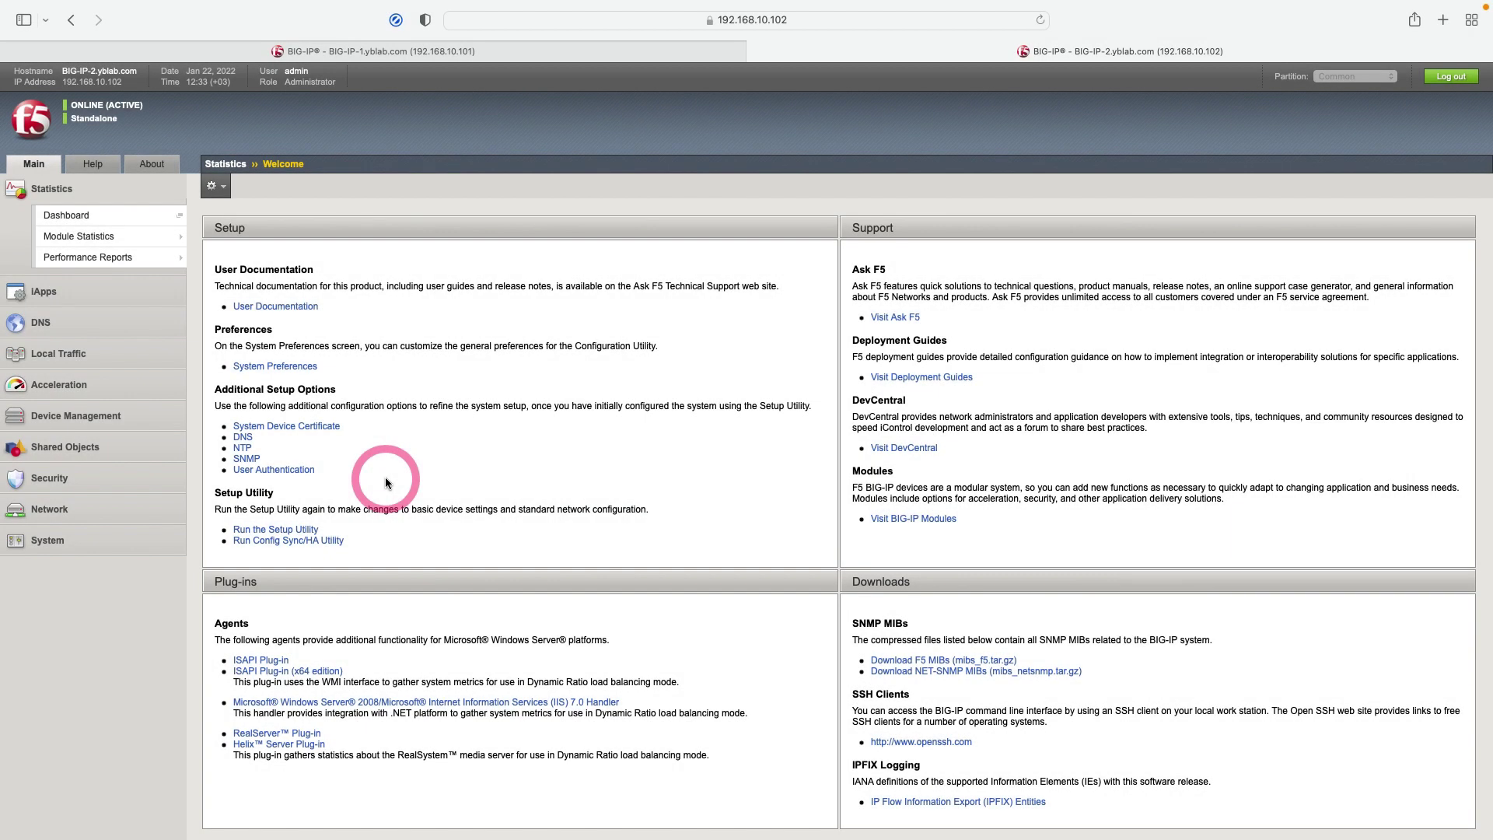
# Step: On BIG-IP-2, start the Config Sync/HA Utility and accept the redundant device options
pyautogui.click(312, 543)
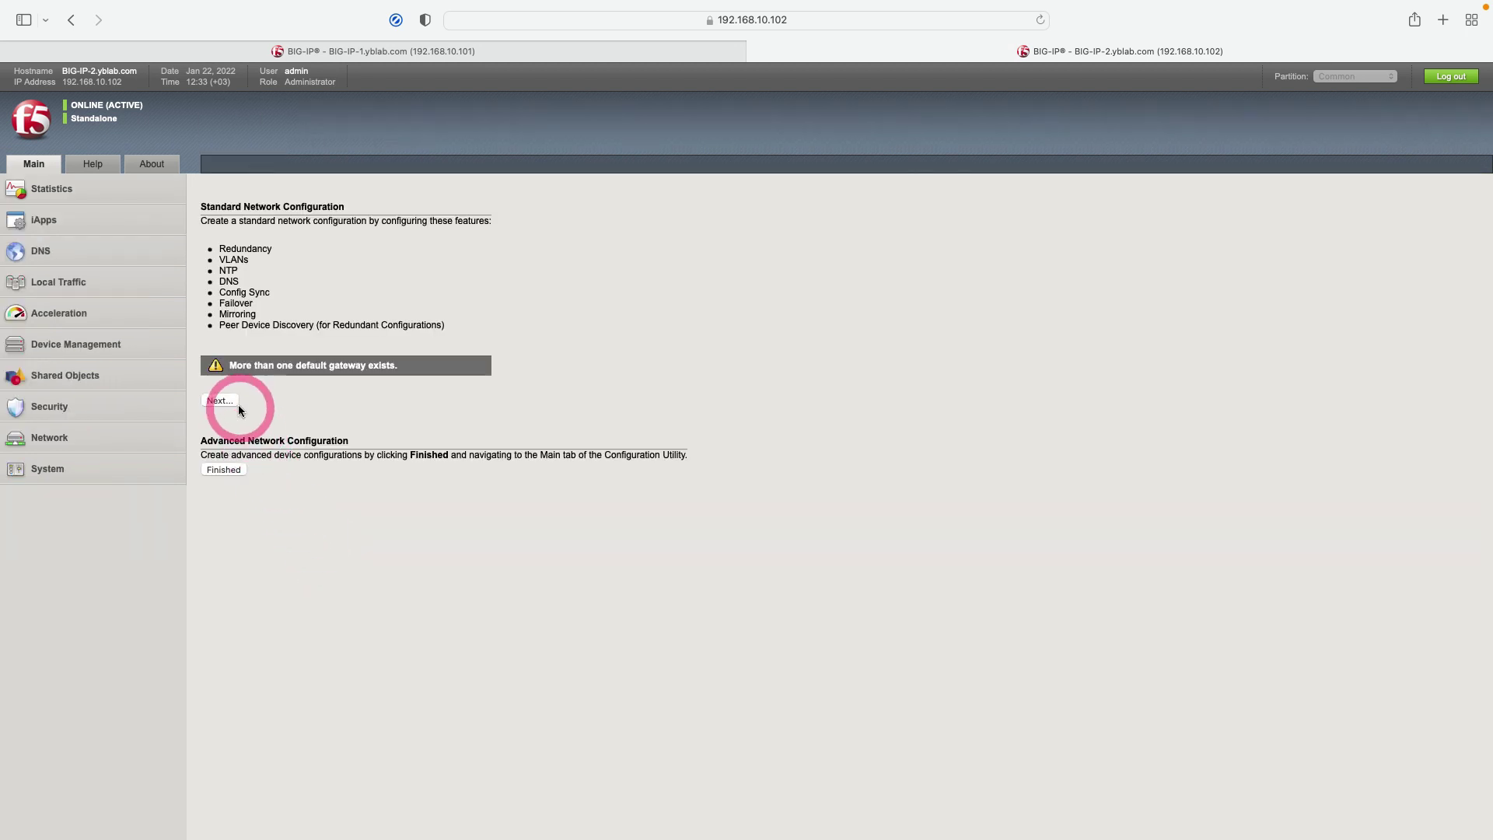
pyautogui.click(226, 401)
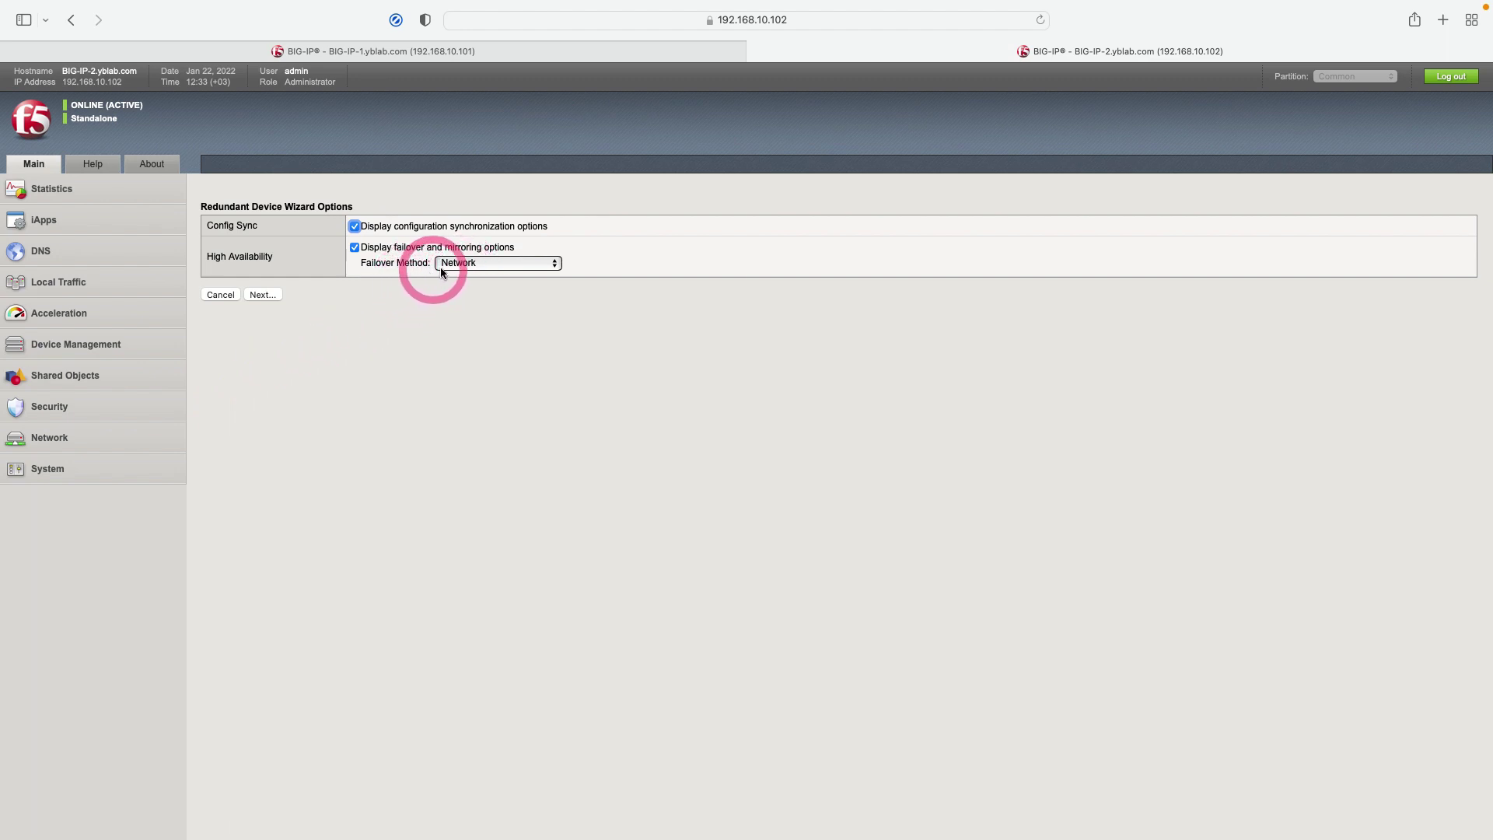
pyautogui.click(271, 293)
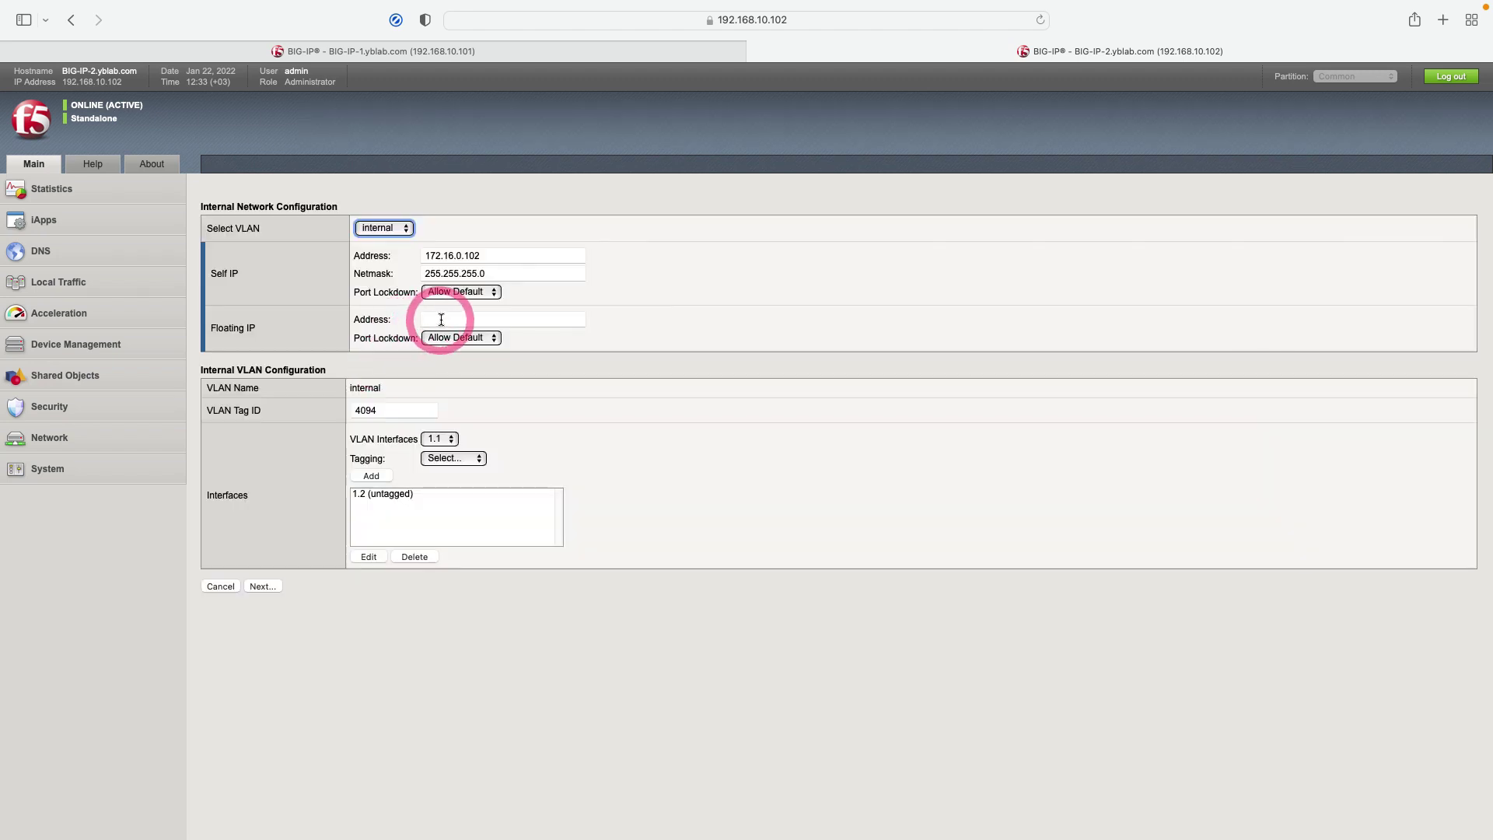
# Step: Give the internal VLAN floating IP 172.16.0.222, keeping Port Lockdown at Allow Default, and submit
pyautogui.click(441, 319)
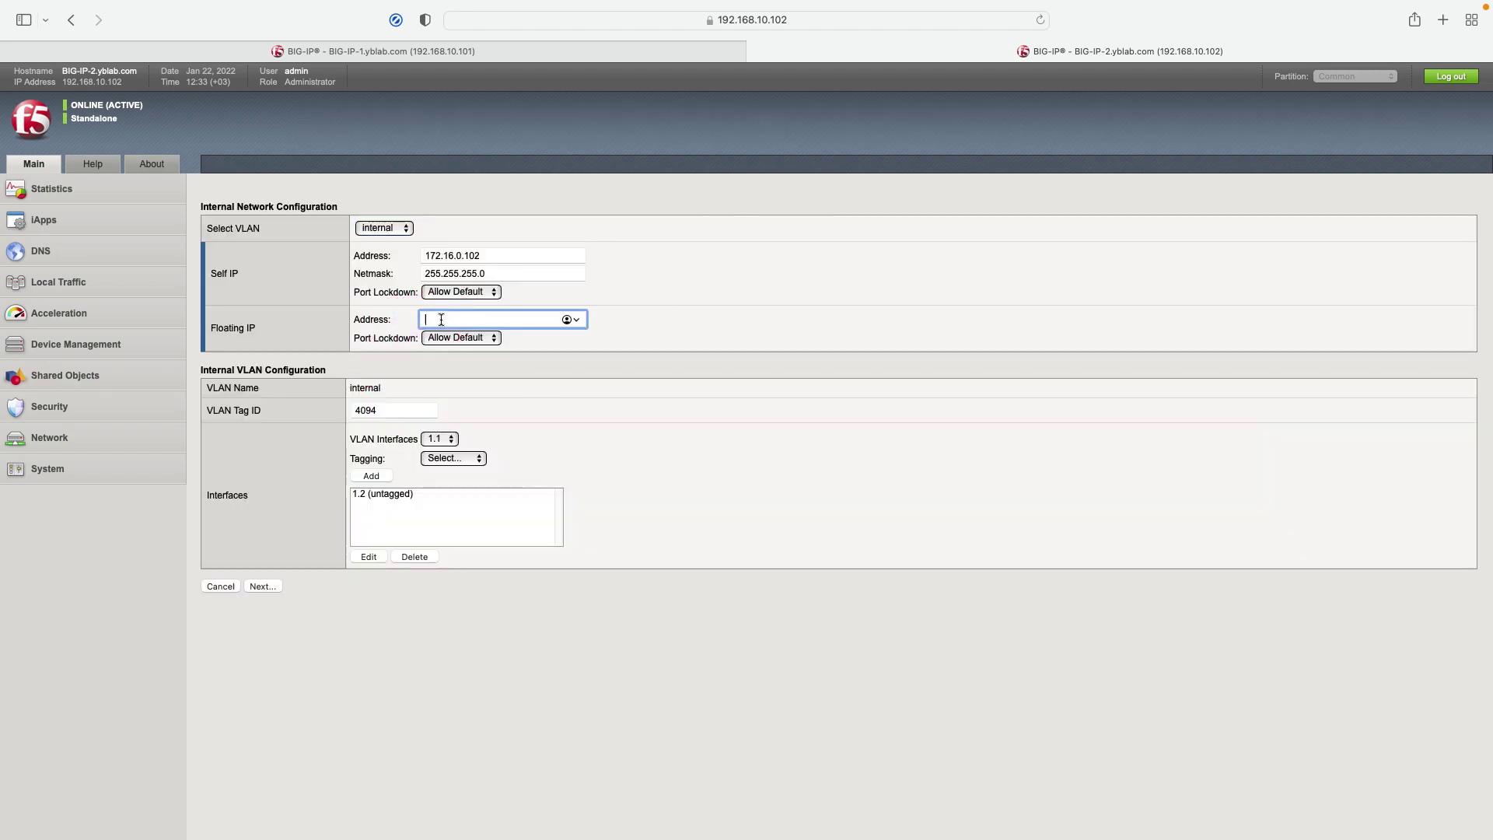
pyautogui.write('172.16.0.222')
pyautogui.click(441, 343)
pyautogui.click(270, 587)
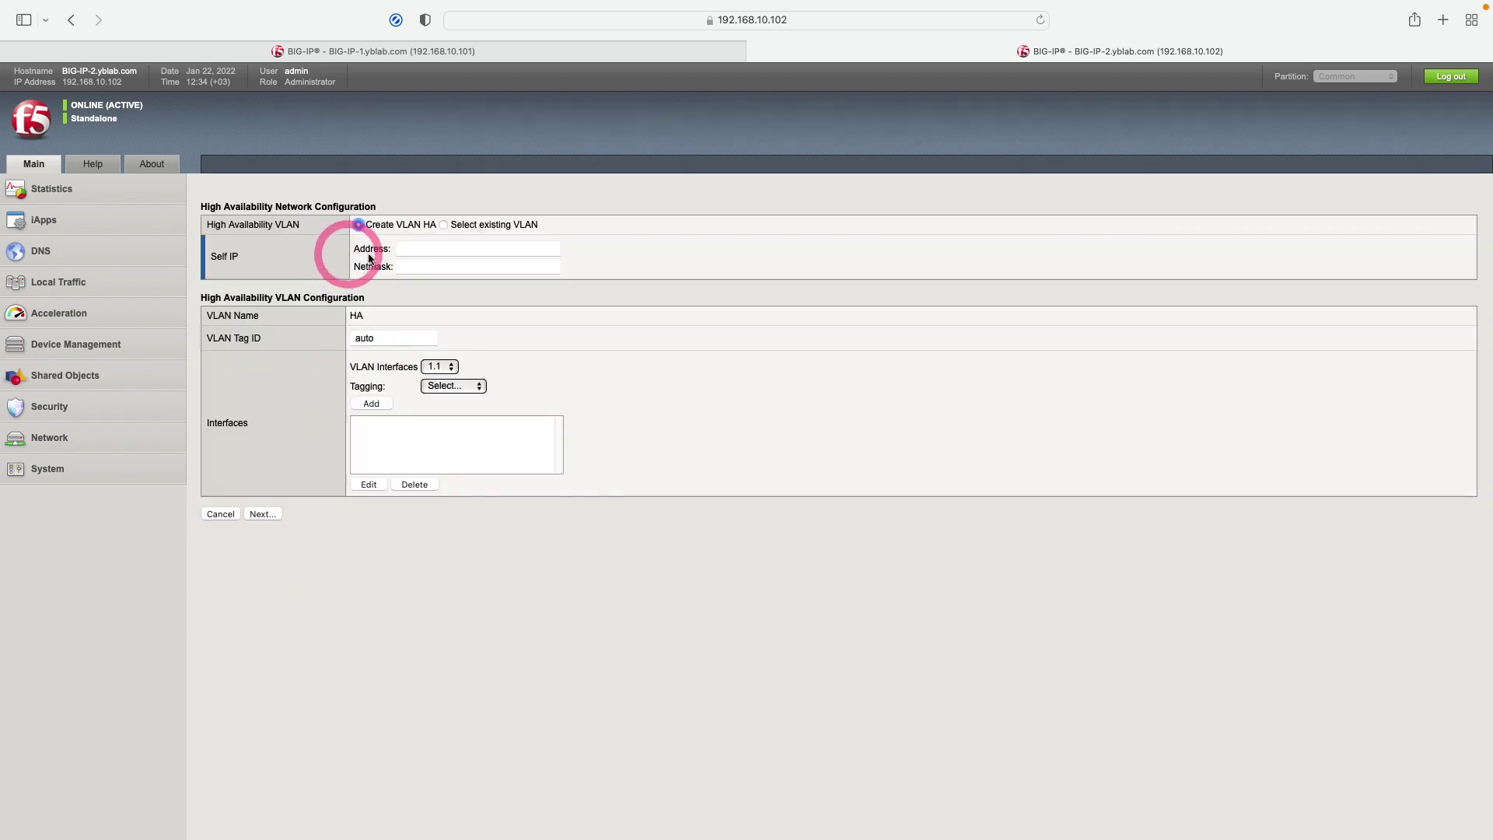
# Step: Create the HA VLAN with self IP 10.1.0.2/255.255.255.0 on untagged interface 1.3 and submit
pyautogui.click(418, 248)
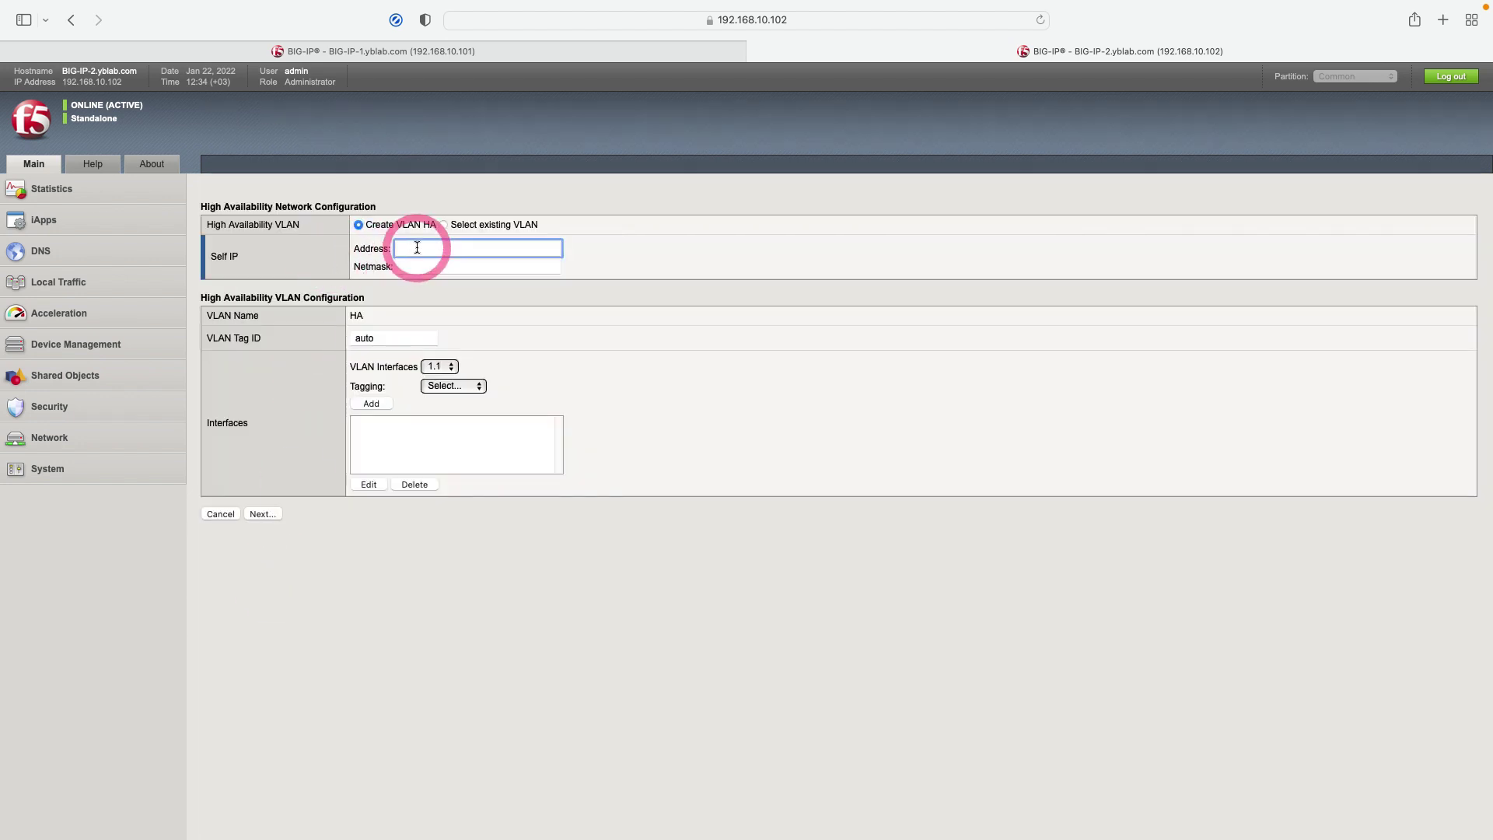
pyautogui.write('10.1.0.2')
pyautogui.click(417, 266)
pyautogui.write('25')
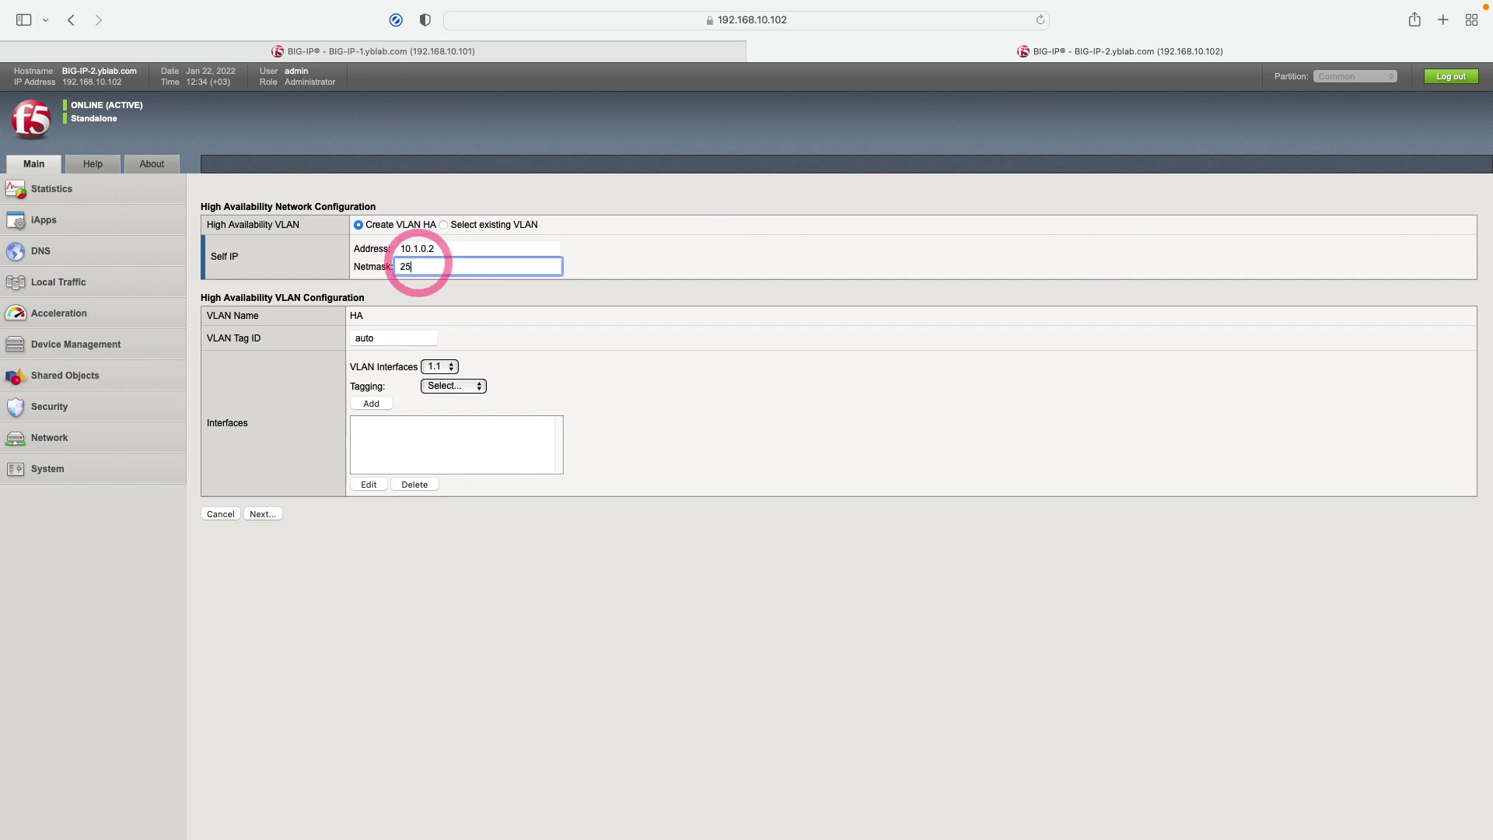
pyautogui.write('5.255.255.0')
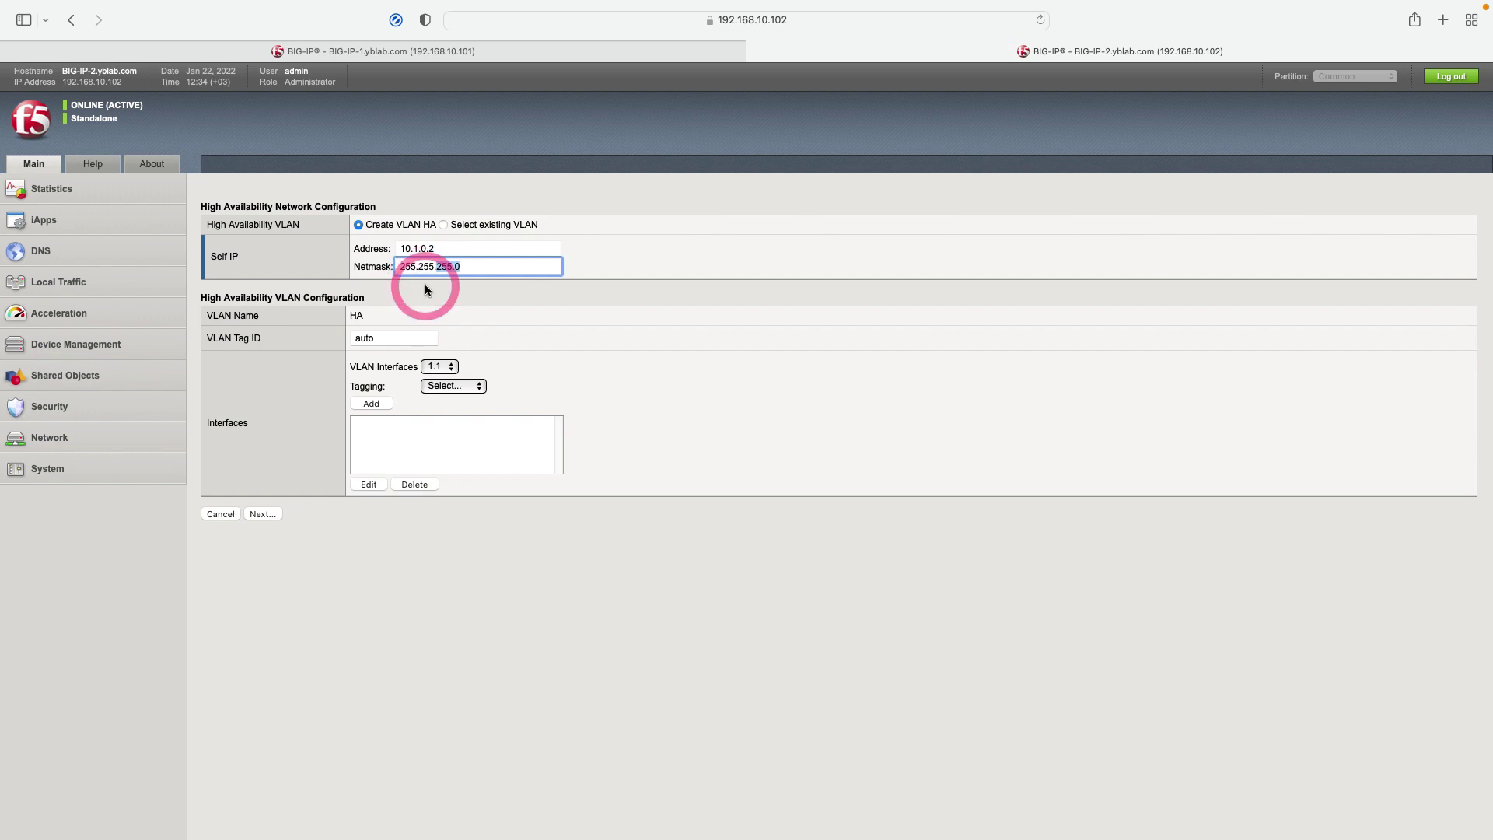
pyautogui.click(452, 368)
pyautogui.click(435, 398)
pyautogui.click(448, 385)
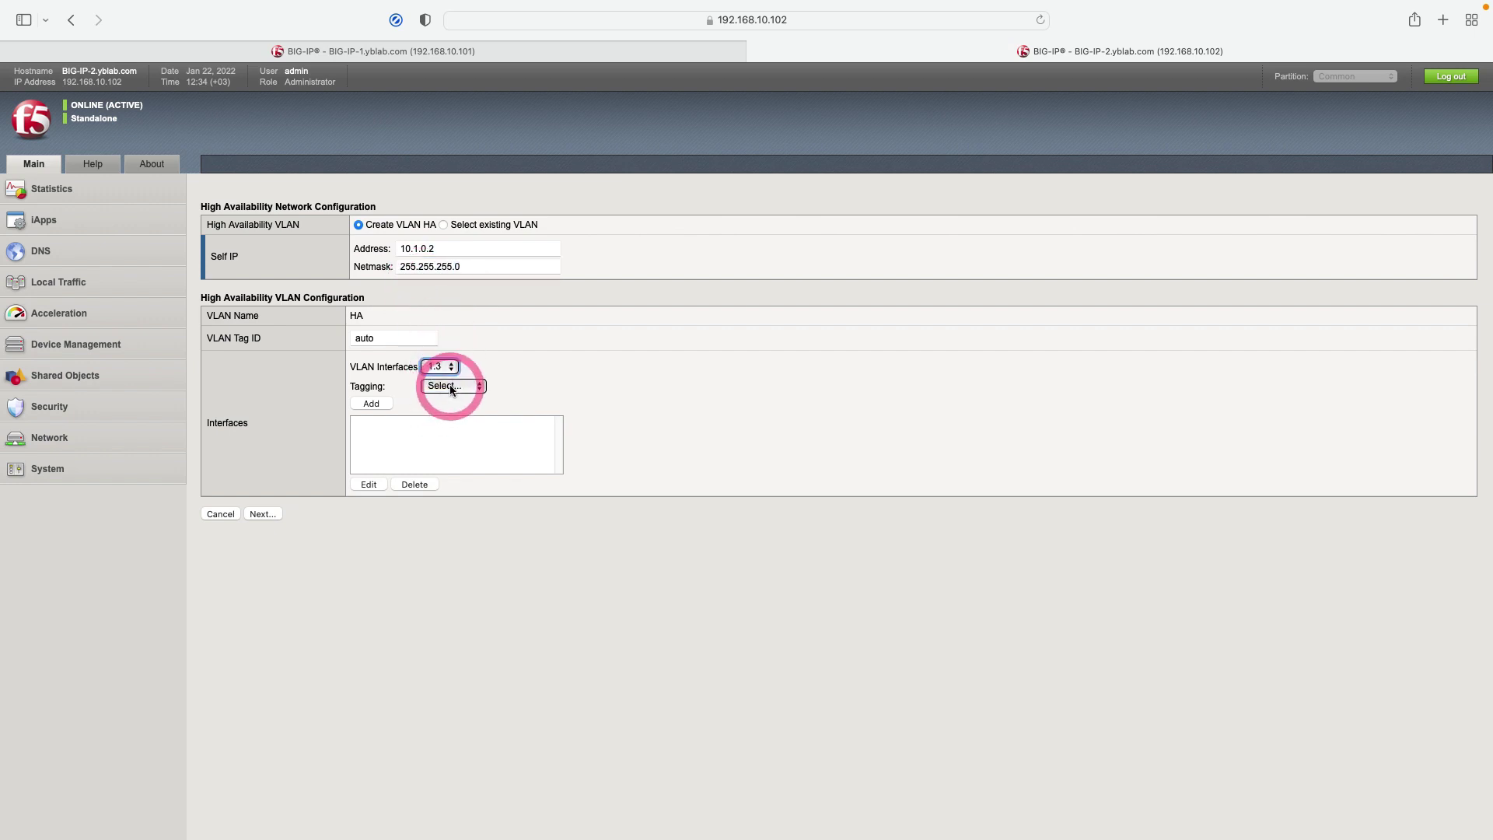
pyautogui.click(432, 419)
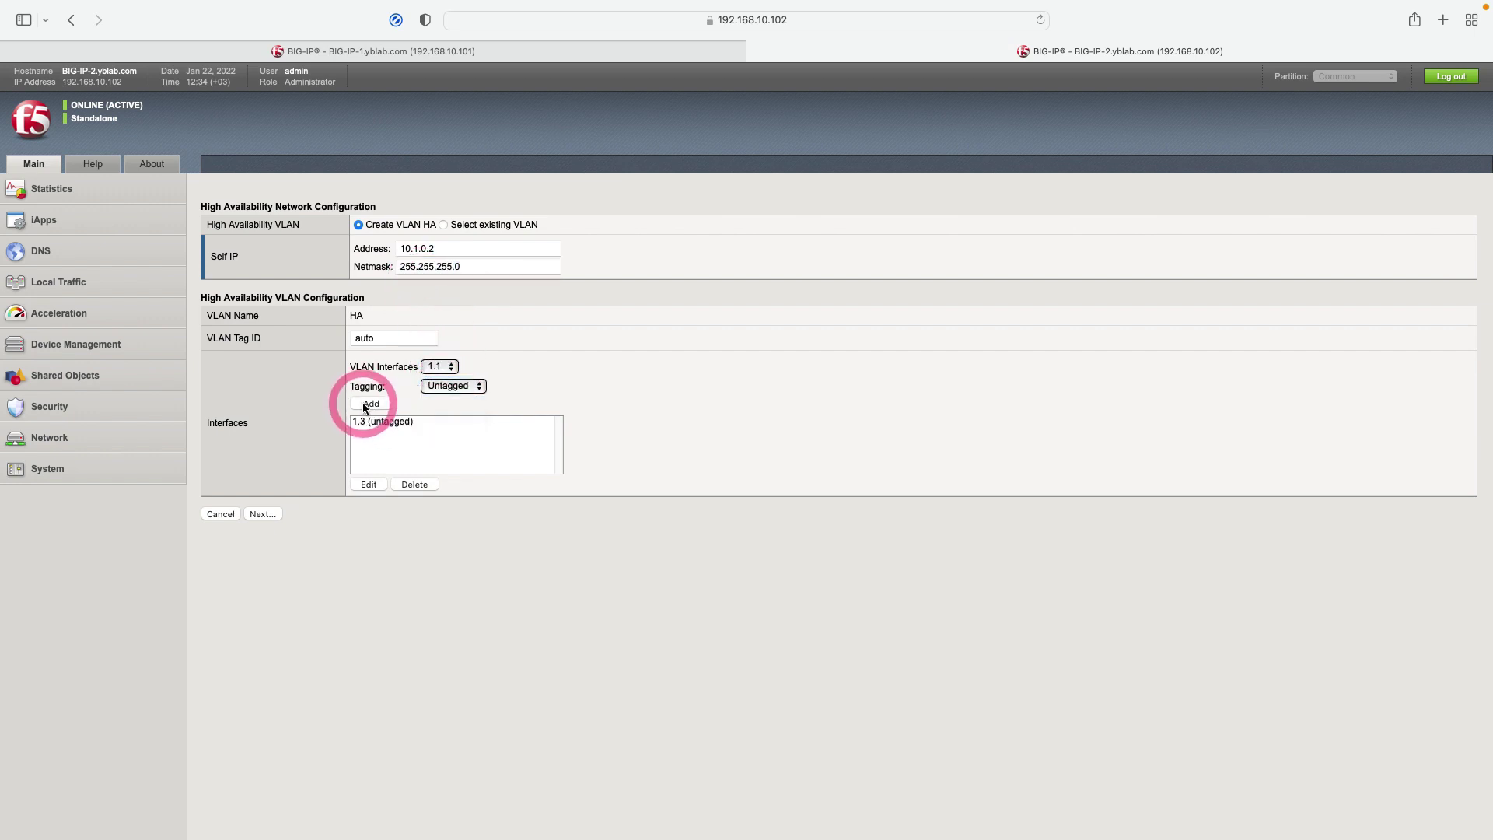
pyautogui.click(371, 403)
pyautogui.click(262, 515)
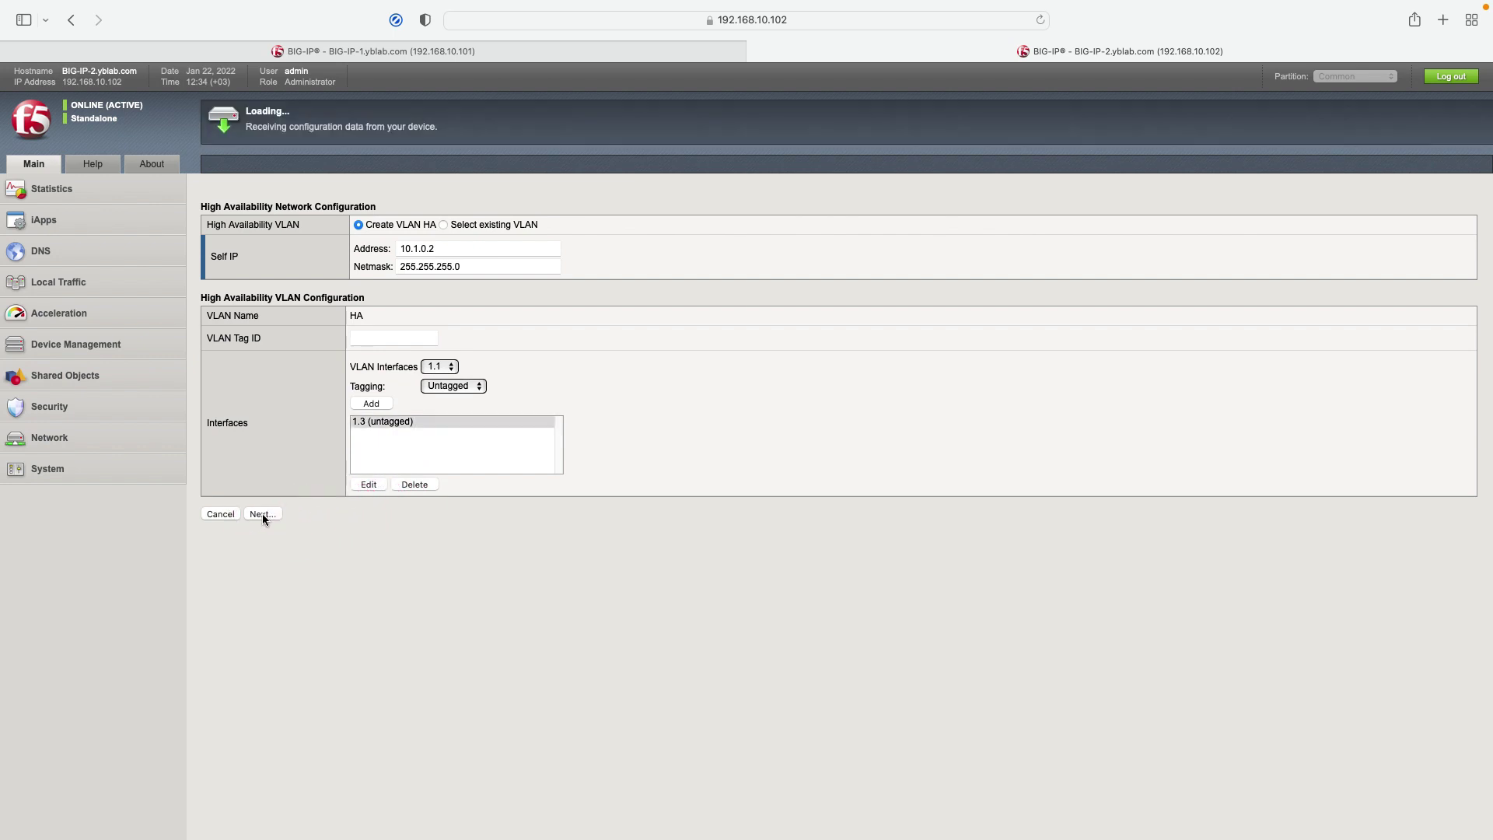
# Step: Enter time server address 85.199.214.98 on the NTP page
pyautogui.click(262, 514)
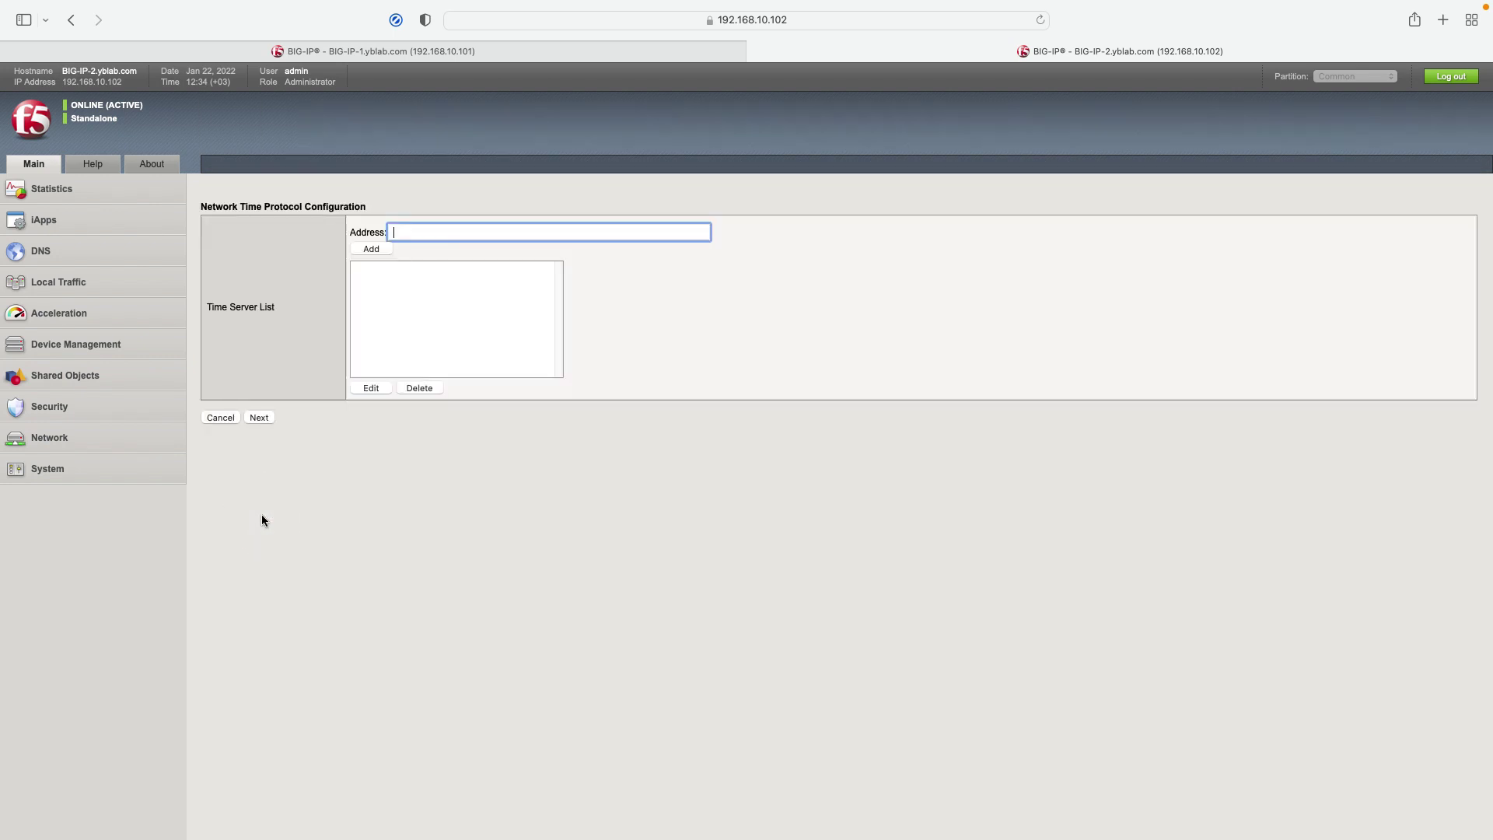
pyautogui.click(437, 233)
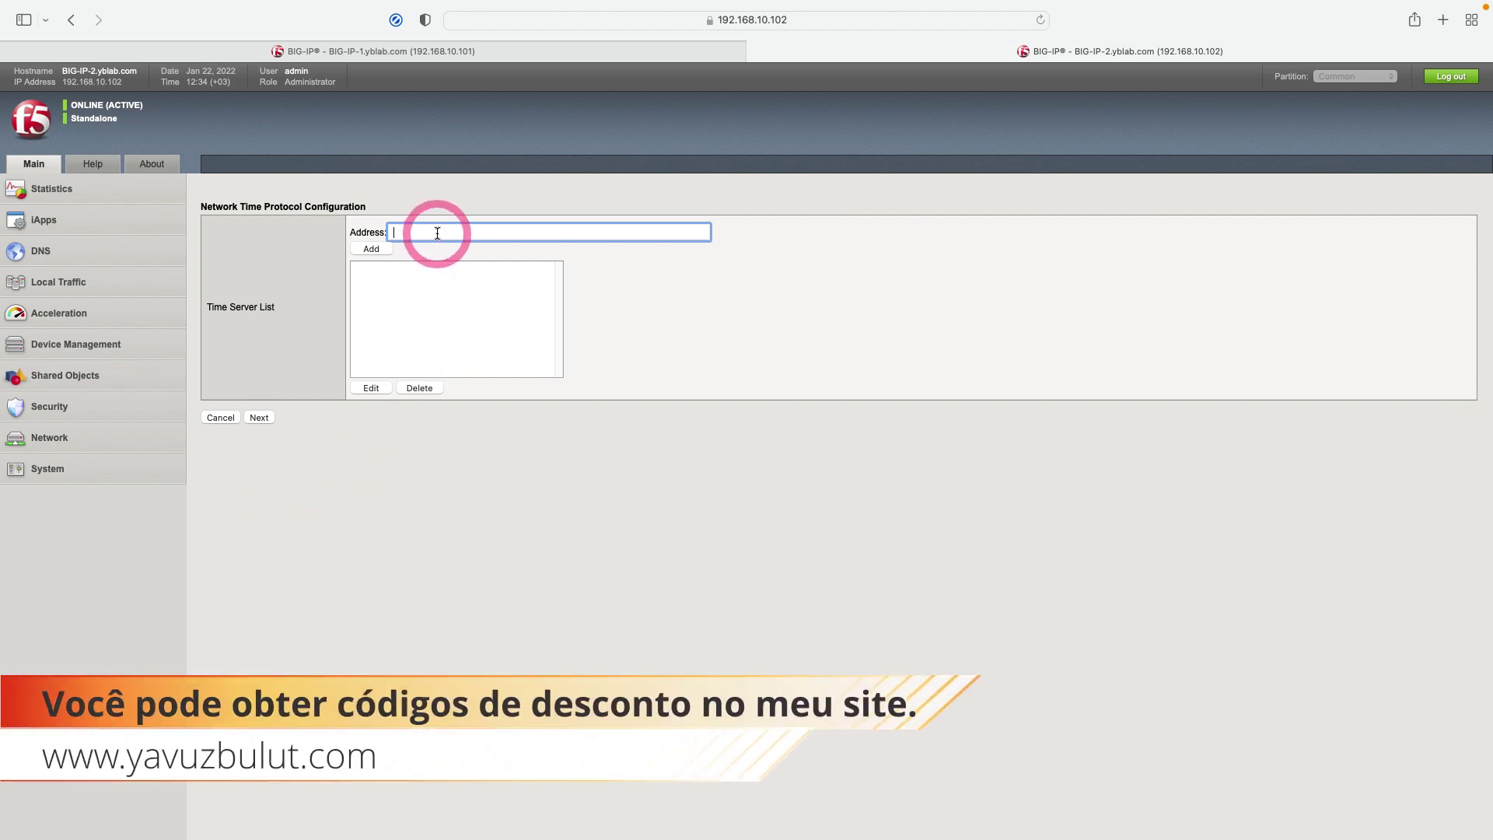
pyautogui.write('85.199.214.98')
# Step: Add NTP server 85.199.214.98 and DNS lookup server 8.8.8.8
pyautogui.click(371, 248)
pyautogui.click(259, 418)
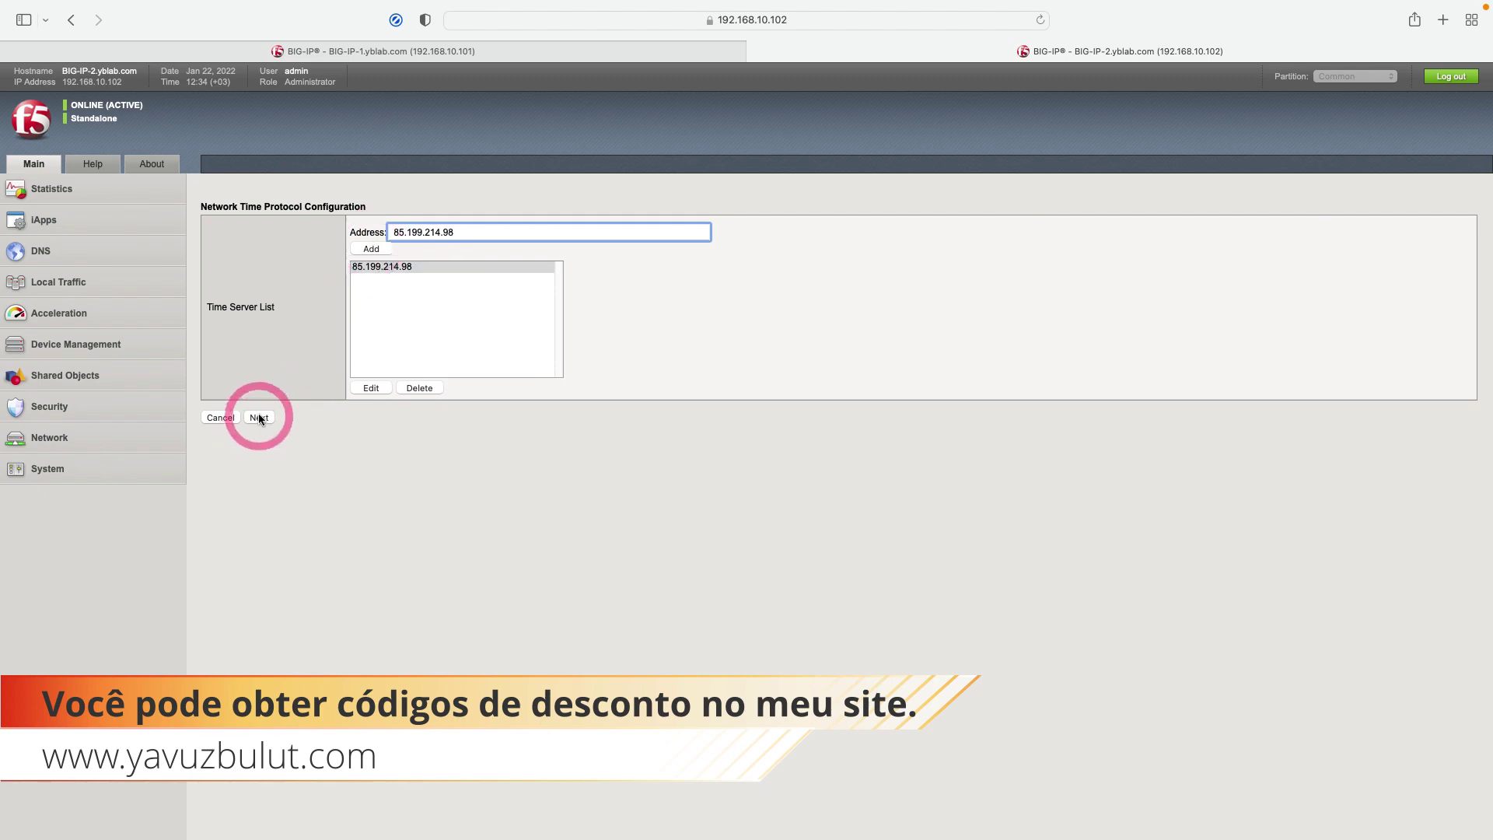
pyautogui.click(414, 231)
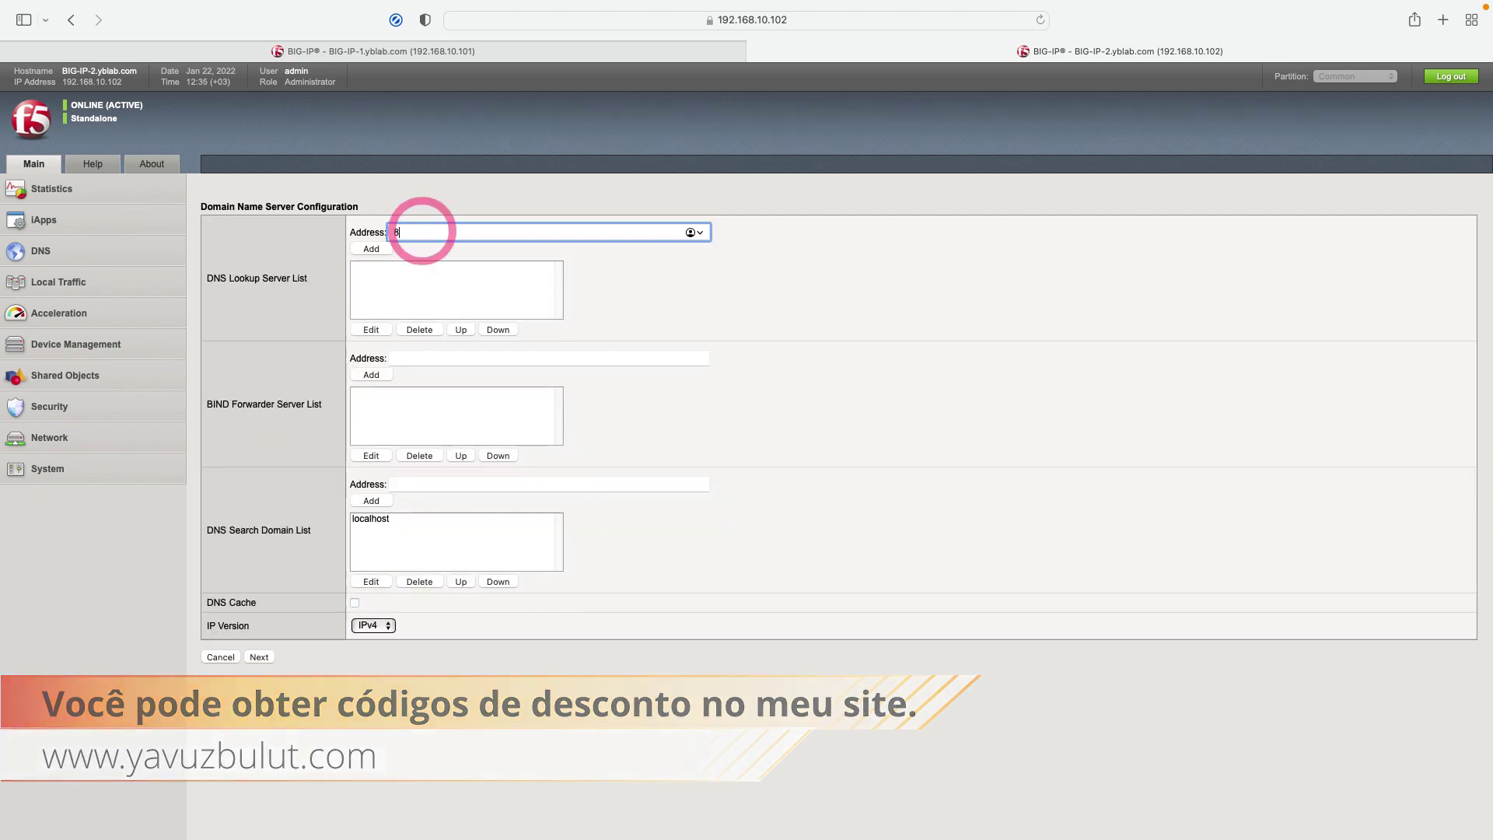
pyautogui.write('8.8.8.8')
pyautogui.click(371, 248)
pyautogui.click(259, 657)
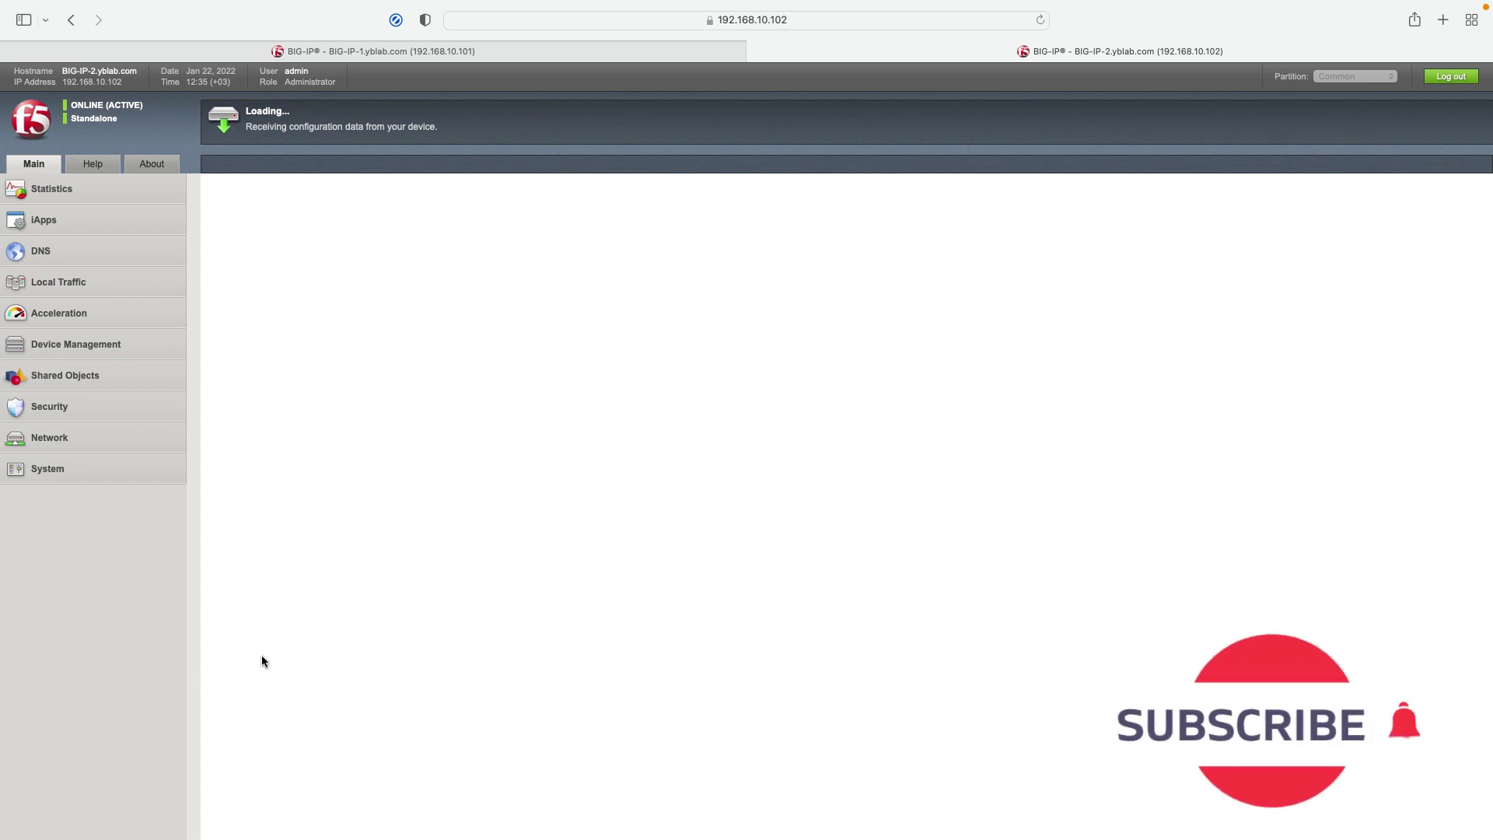
# Step: Set ConfigSync local address to 10.1.0.2 (HA) and accept the failover unicast and mirroring settings
pyautogui.click(423, 258)
pyautogui.click(435, 228)
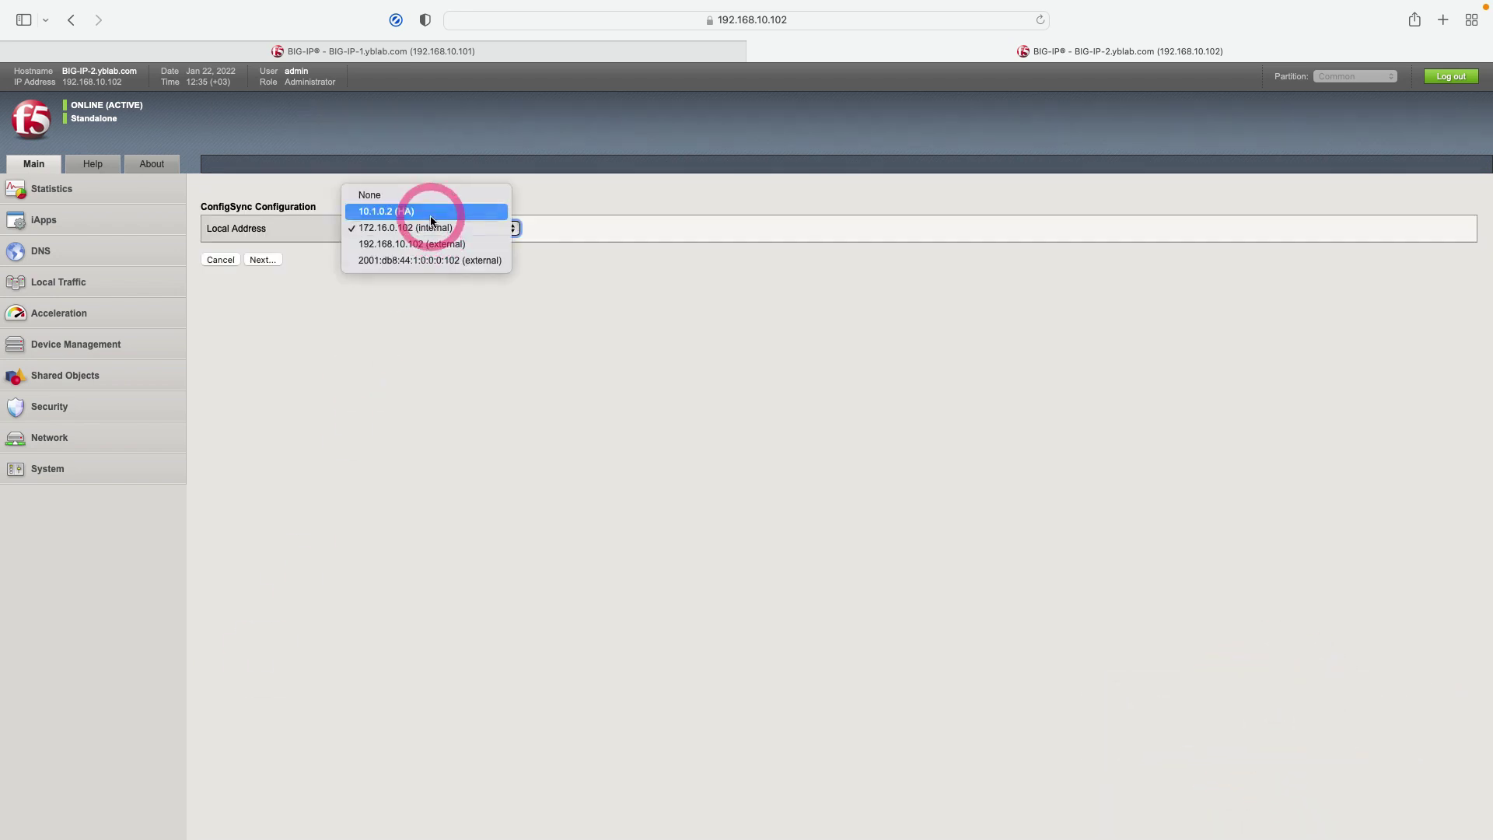
pyautogui.click(431, 221)
pyautogui.click(272, 259)
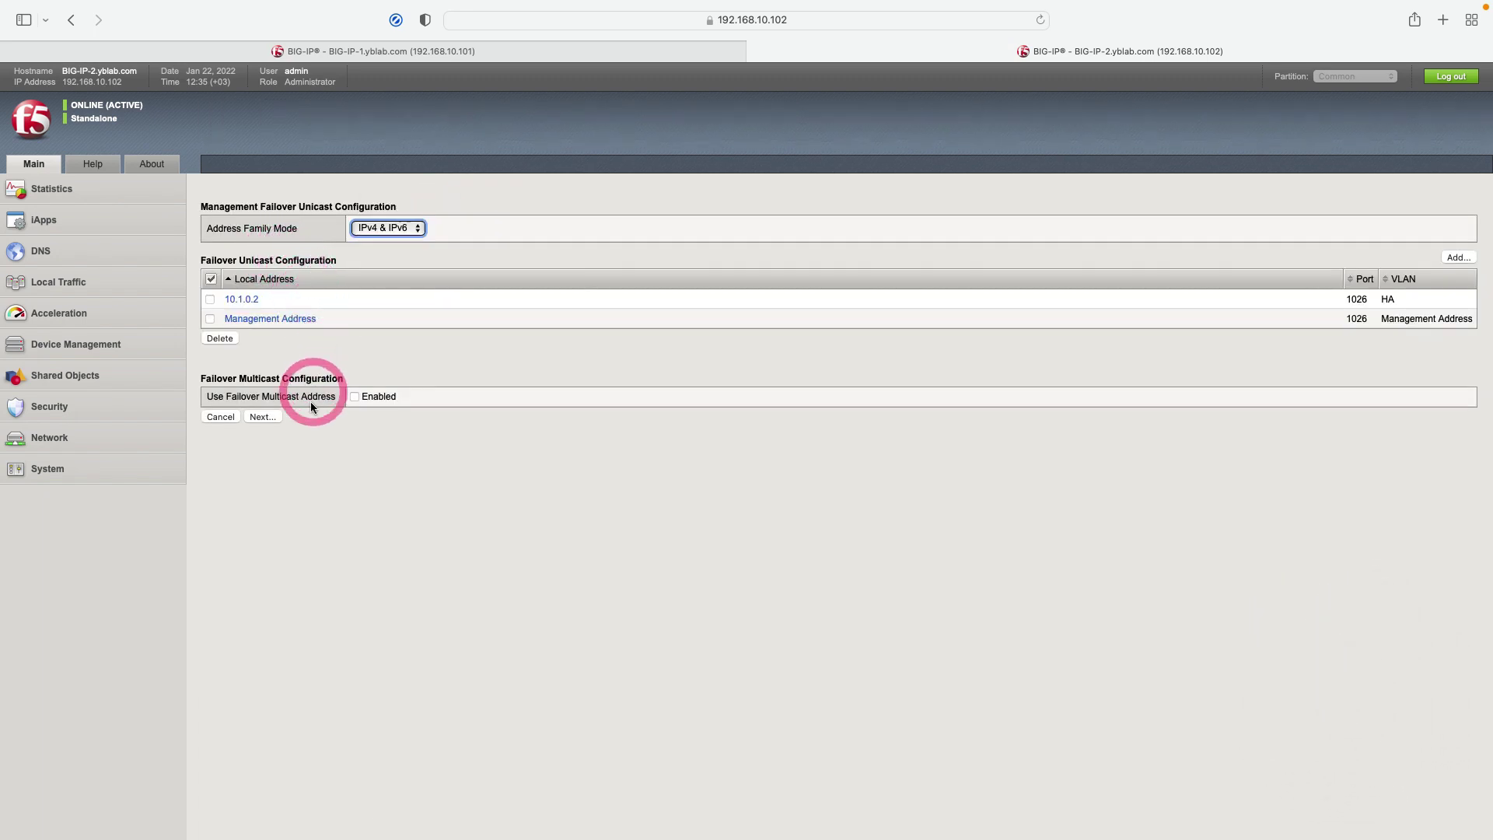
pyautogui.click(269, 420)
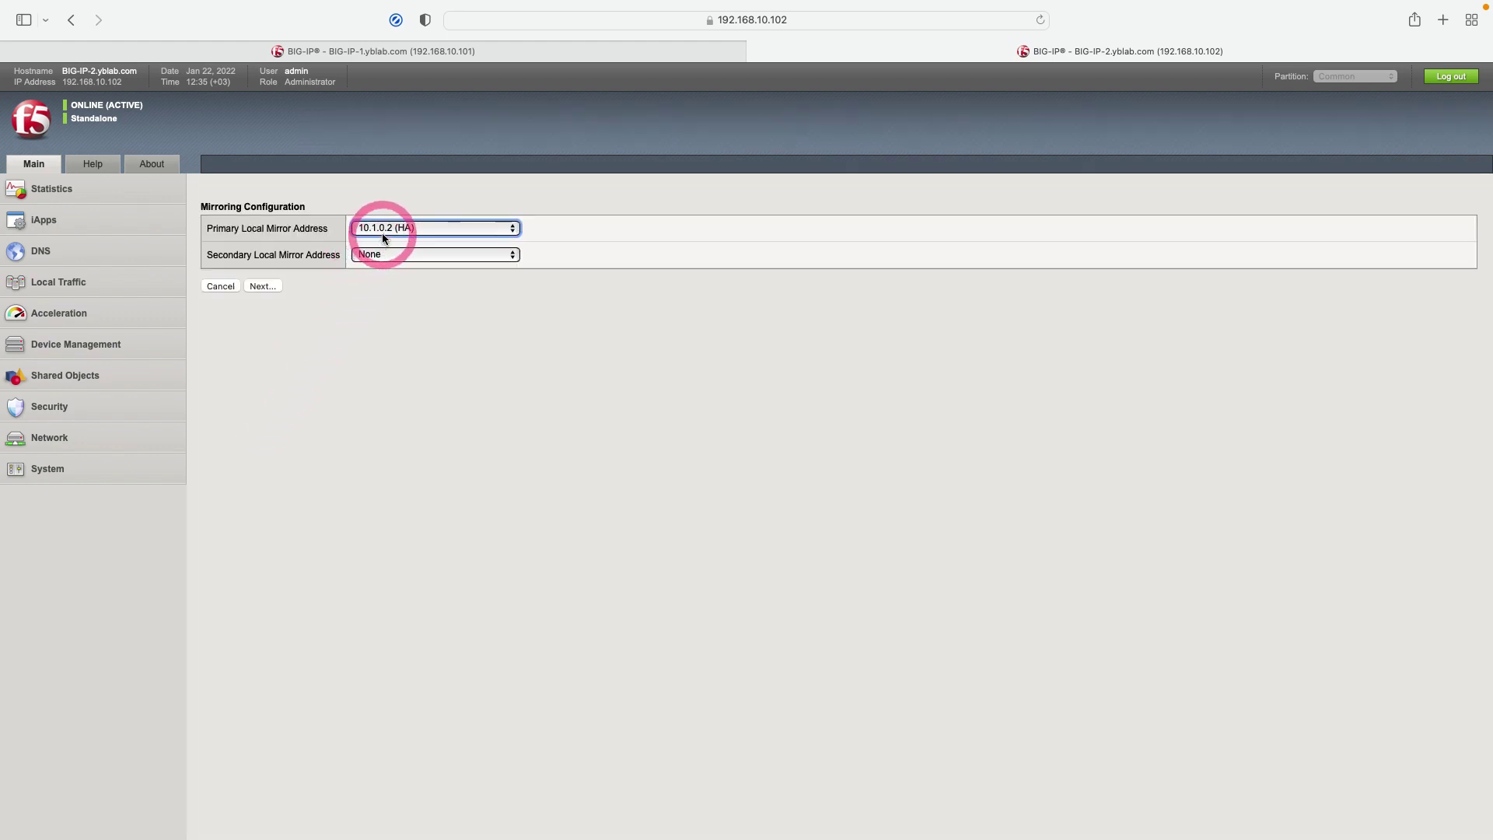
pyautogui.click(273, 286)
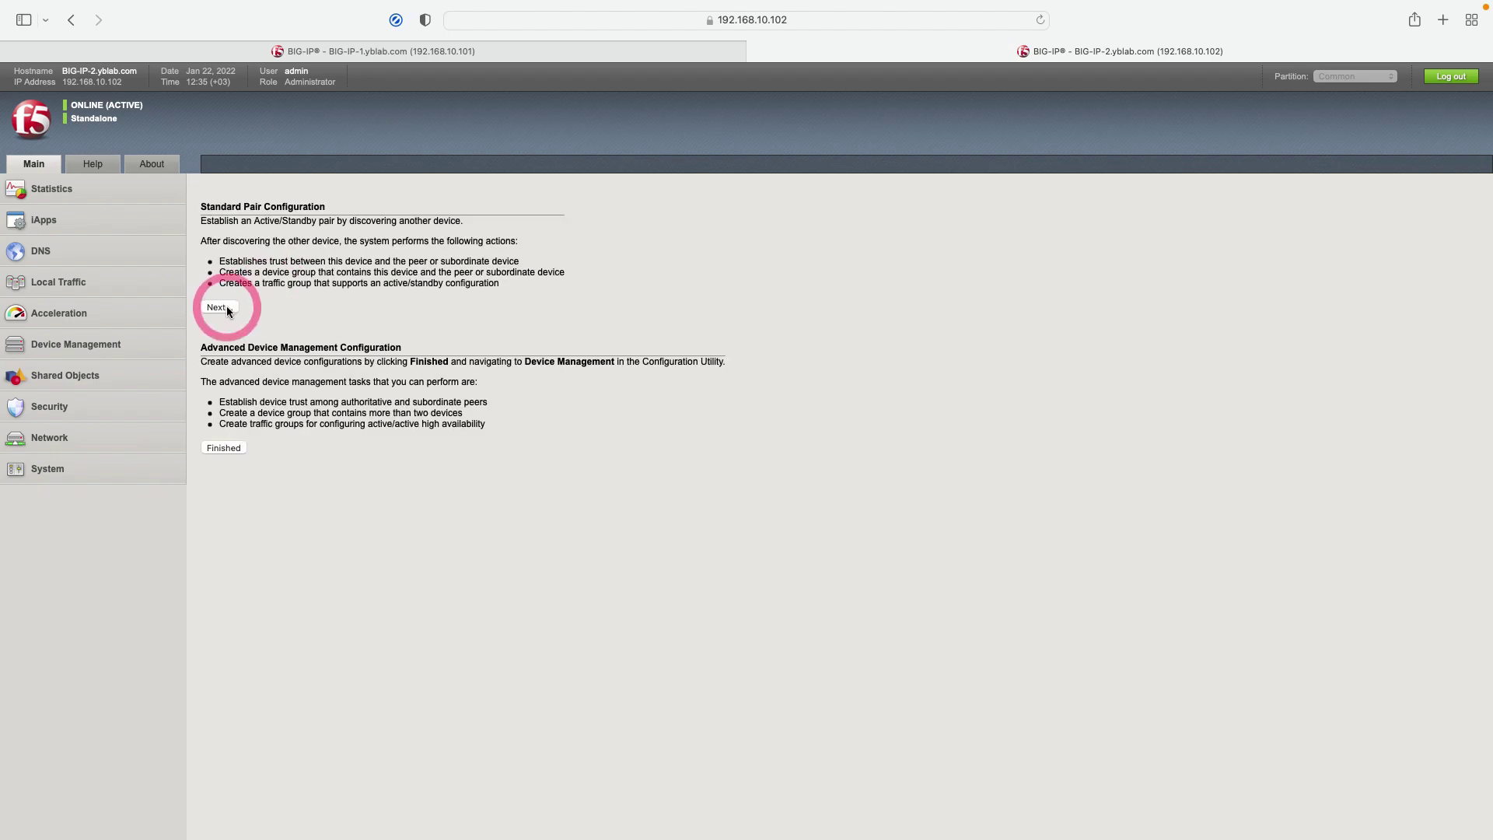
# Step: Choose to discover the already configured peer and enter its IP 10.1.0.1
pyautogui.click(226, 307)
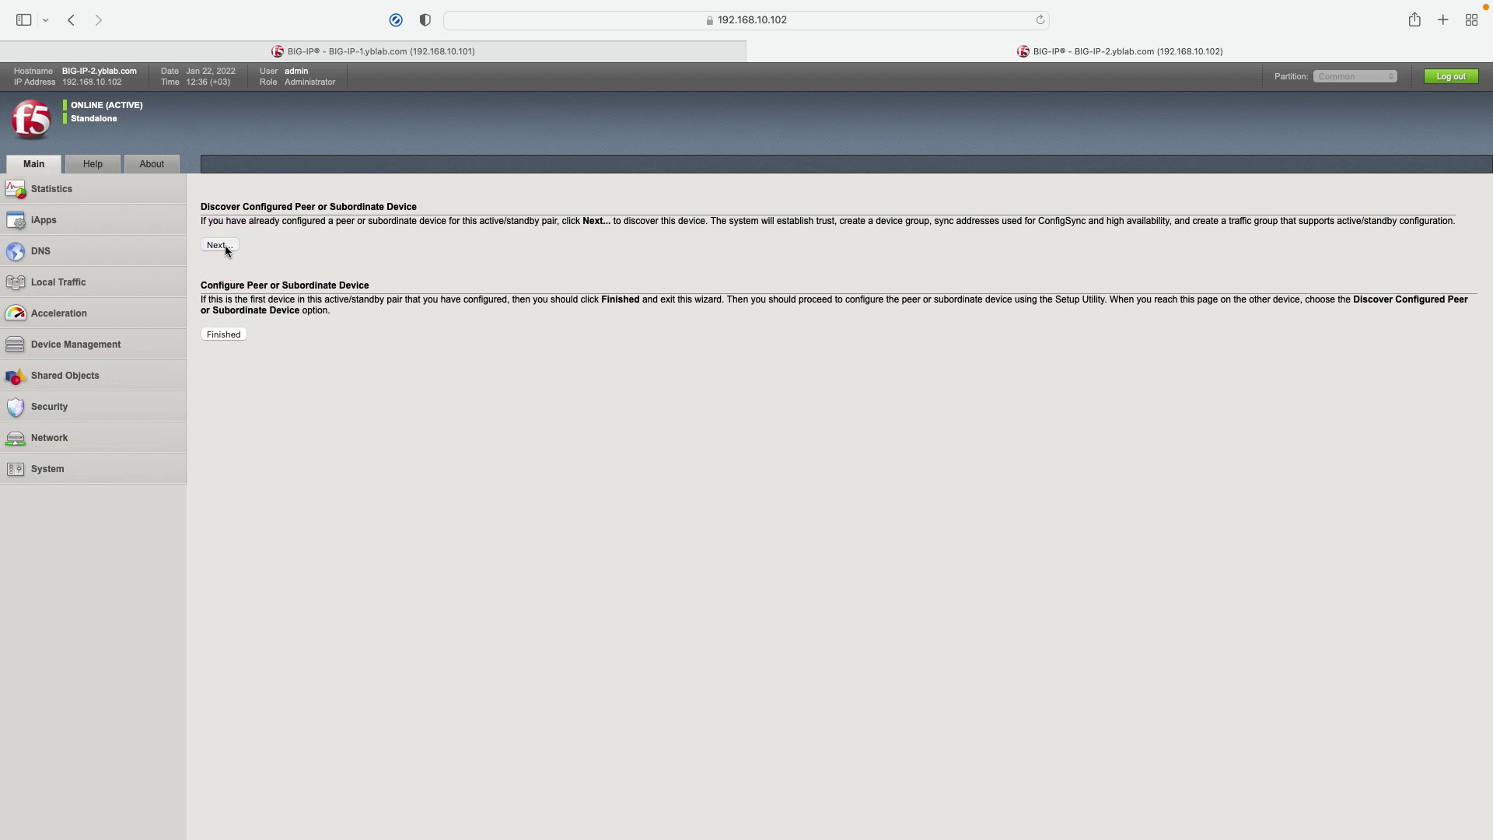
pyautogui.click(226, 245)
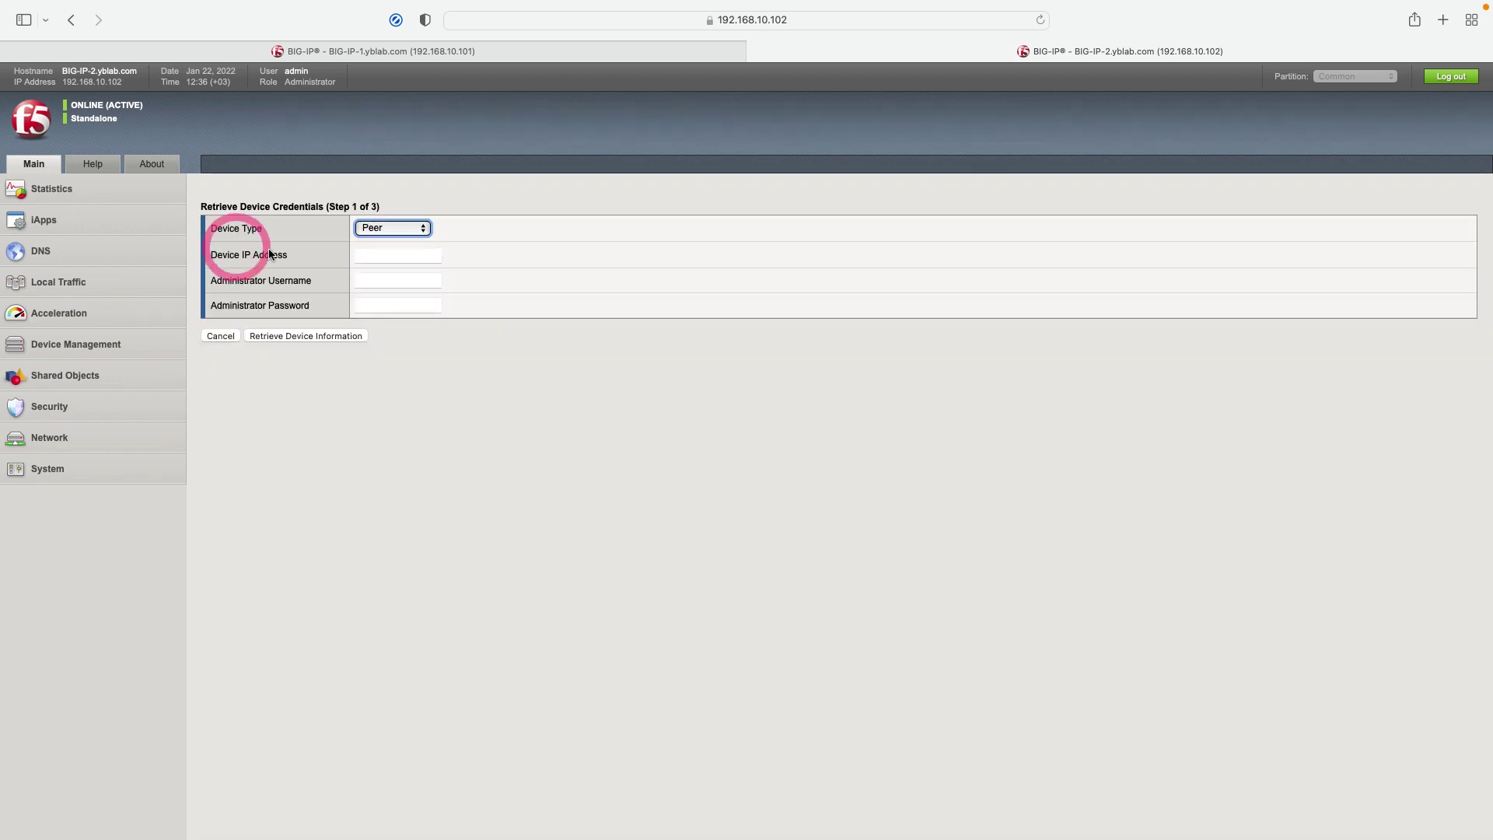
pyautogui.click(378, 255)
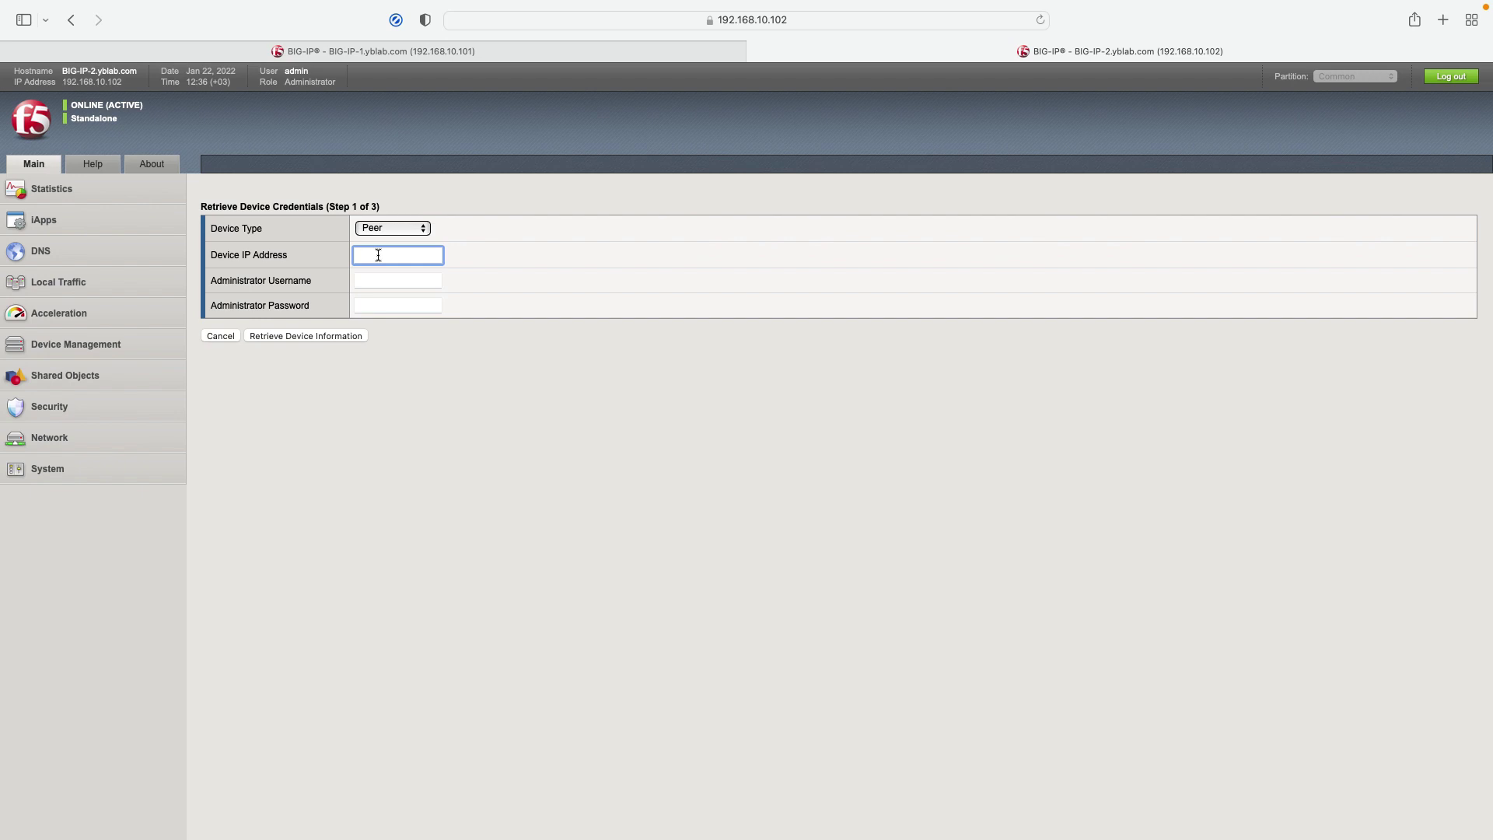
pyautogui.write('10.1.0.1')
# Step: Enter the peer's administrator credentials, retrieve its device information and confirm the certificate matches
pyautogui.click(386, 283)
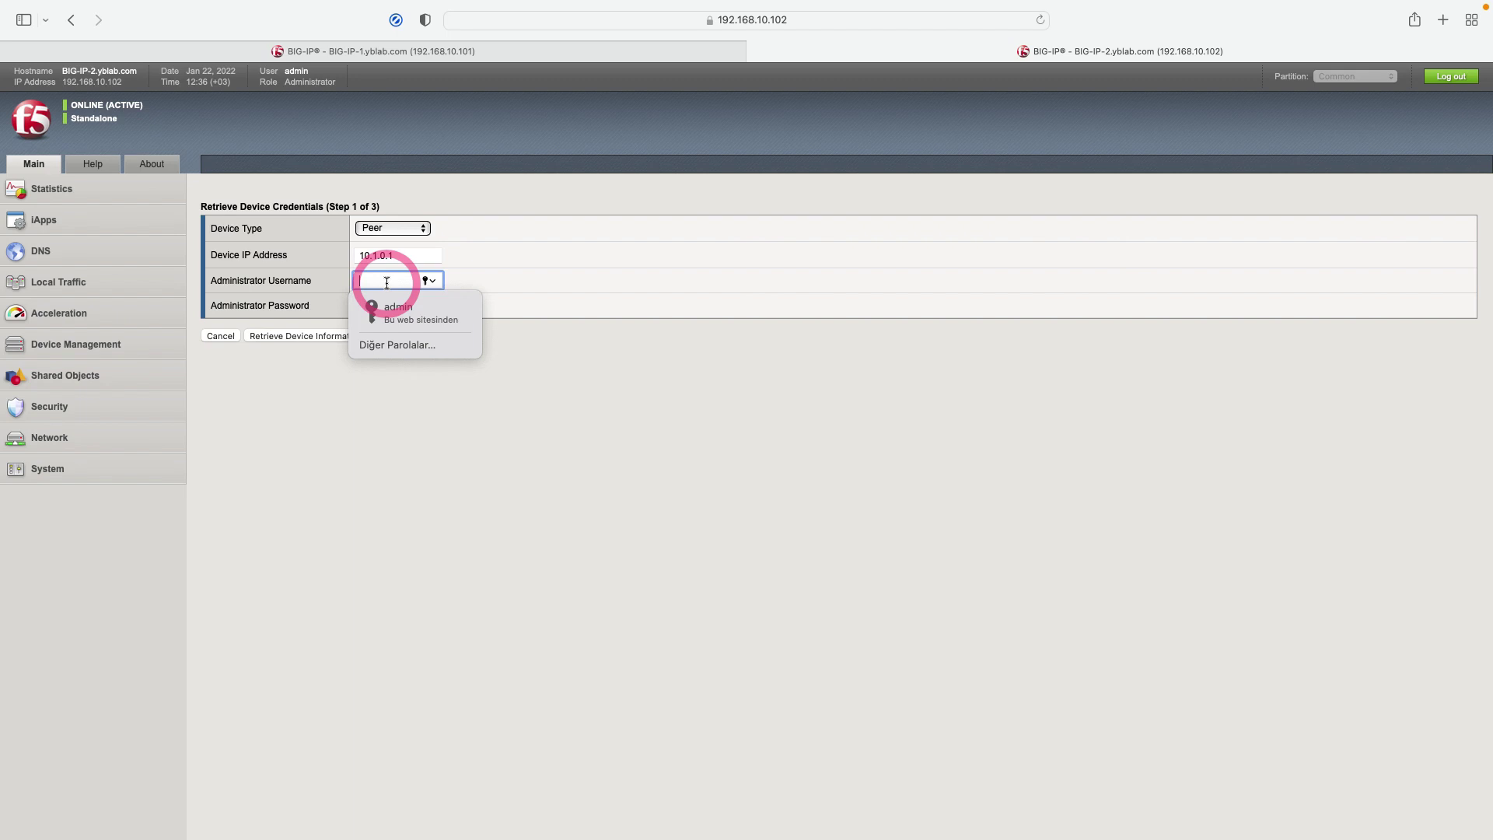
pyautogui.write('admin')
pyautogui.press('Tab')
pyautogui.write('adm')
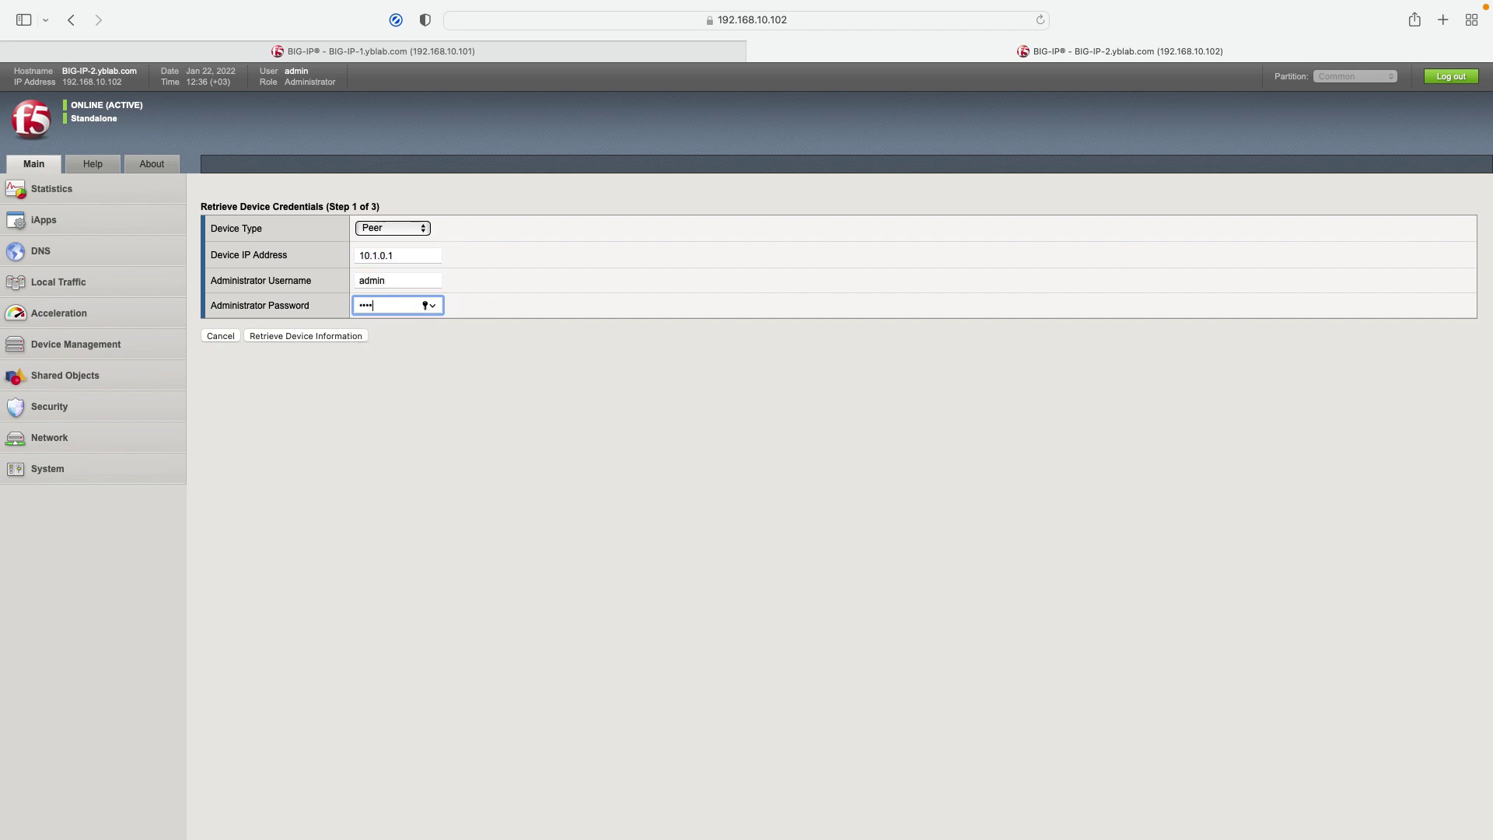
pyautogui.click(319, 339)
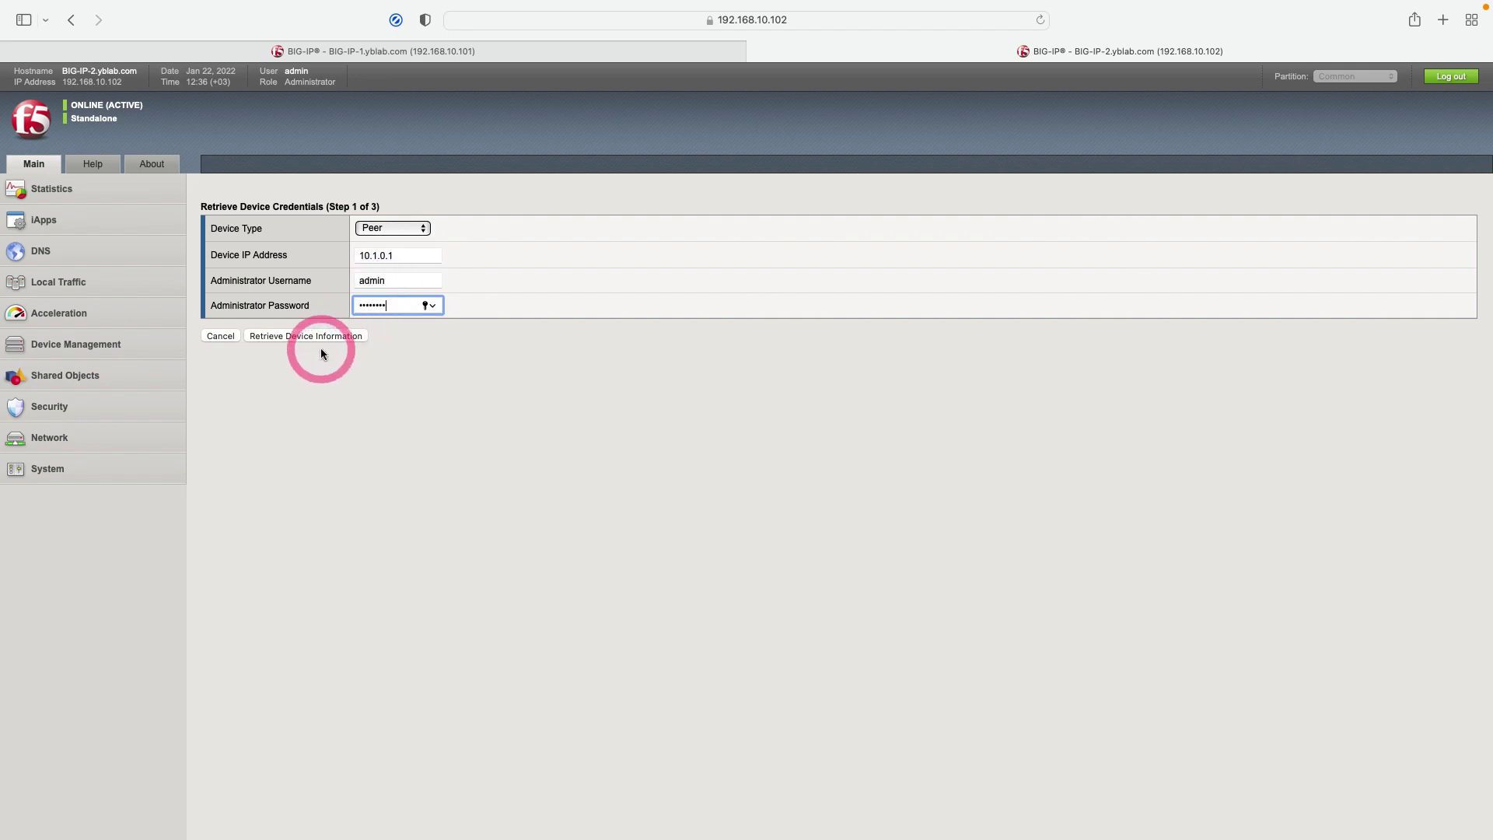
pyautogui.click(319, 338)
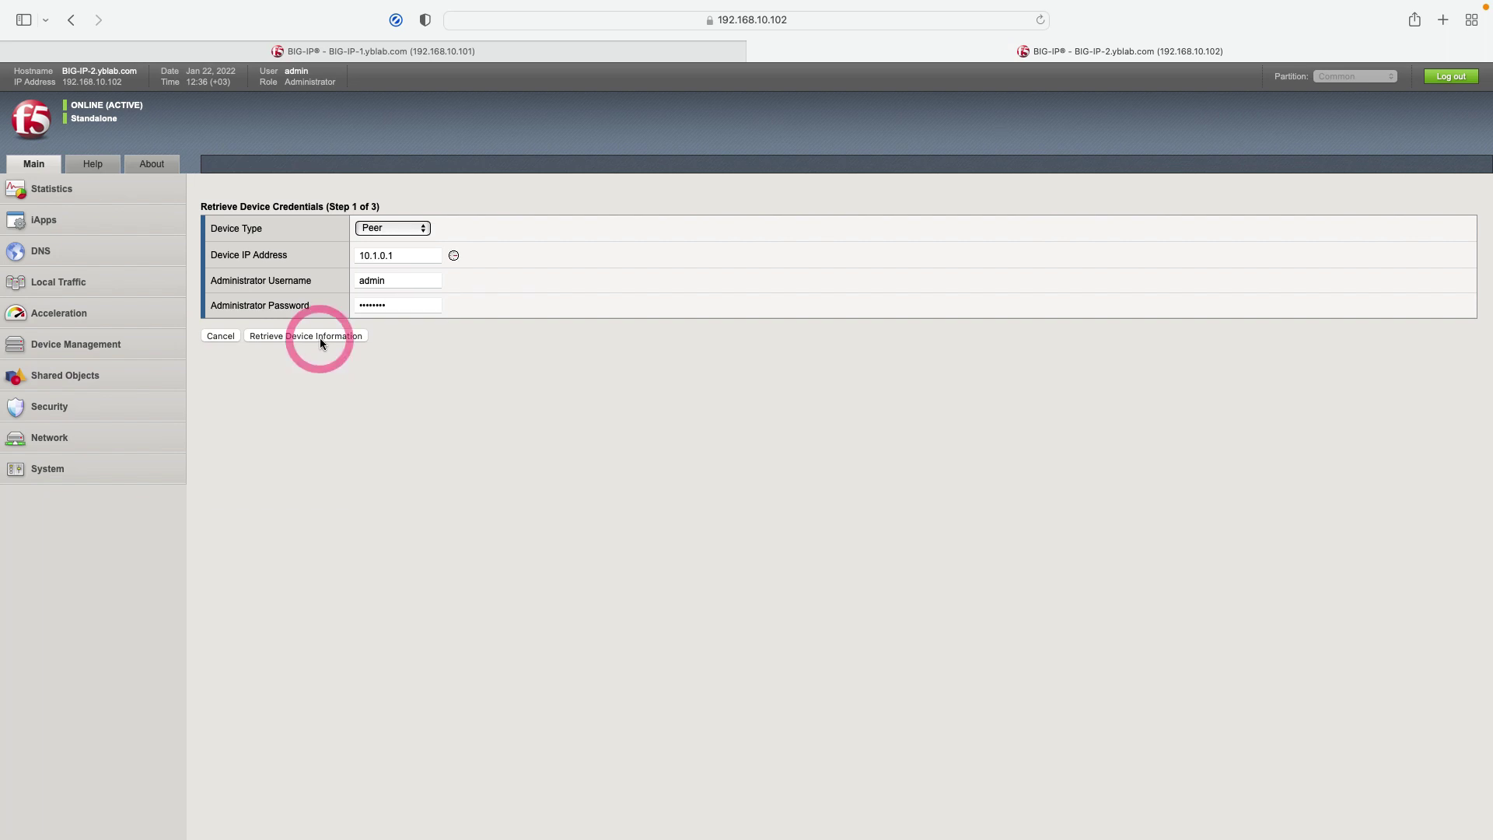
pyautogui.click(414, 478)
pyautogui.click(339, 499)
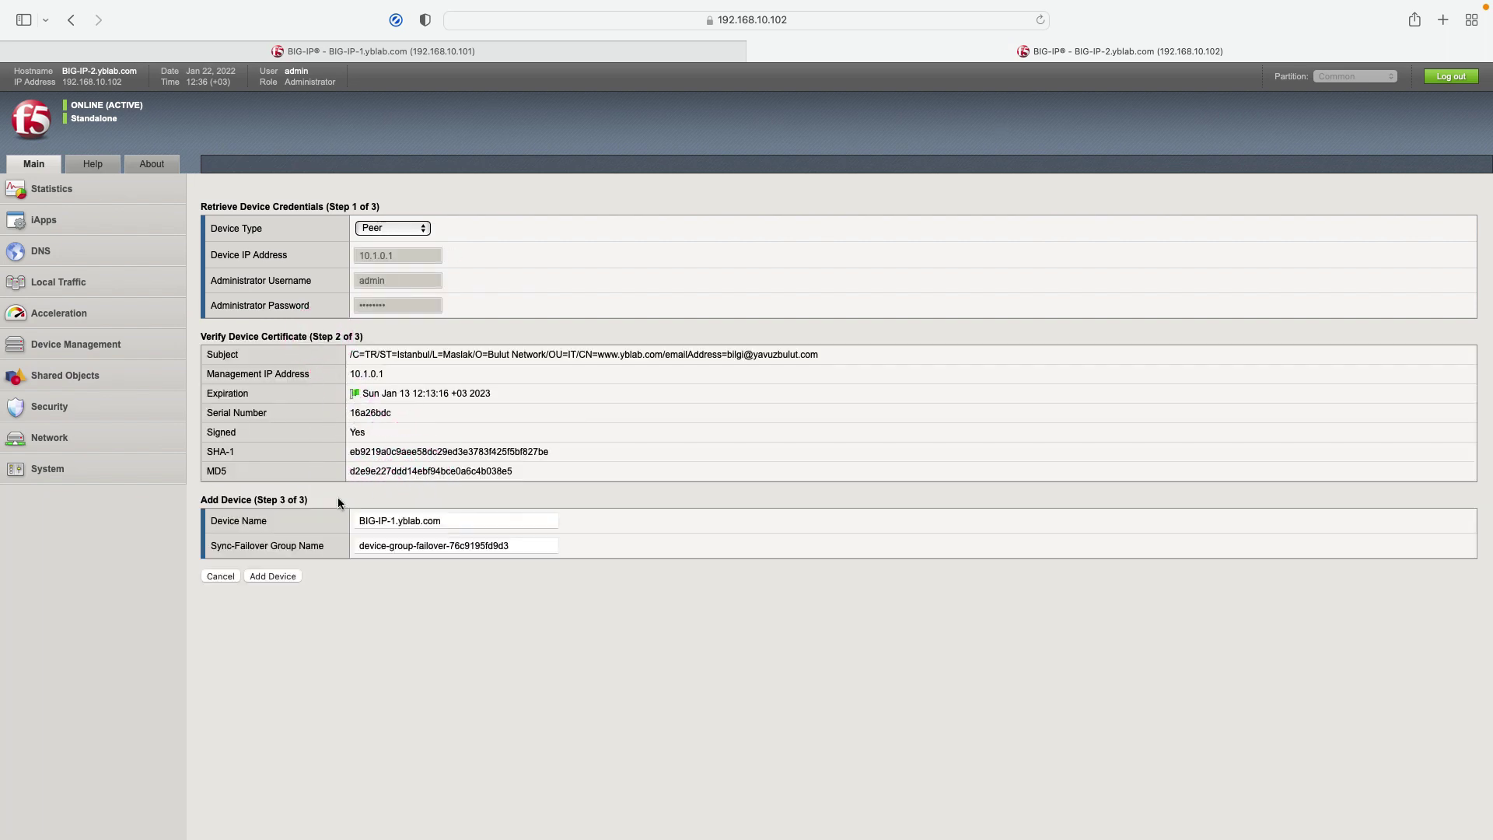
# Step: Rename the sync-failover group to Failover-Sync-Group and add BIG-IP-1.yblab.com to it
pyautogui.click(406, 550)
pyautogui.moveTo(517, 545); pyautogui.dragTo(357, 545)
pyautogui.write('Failover-Sync-Group')
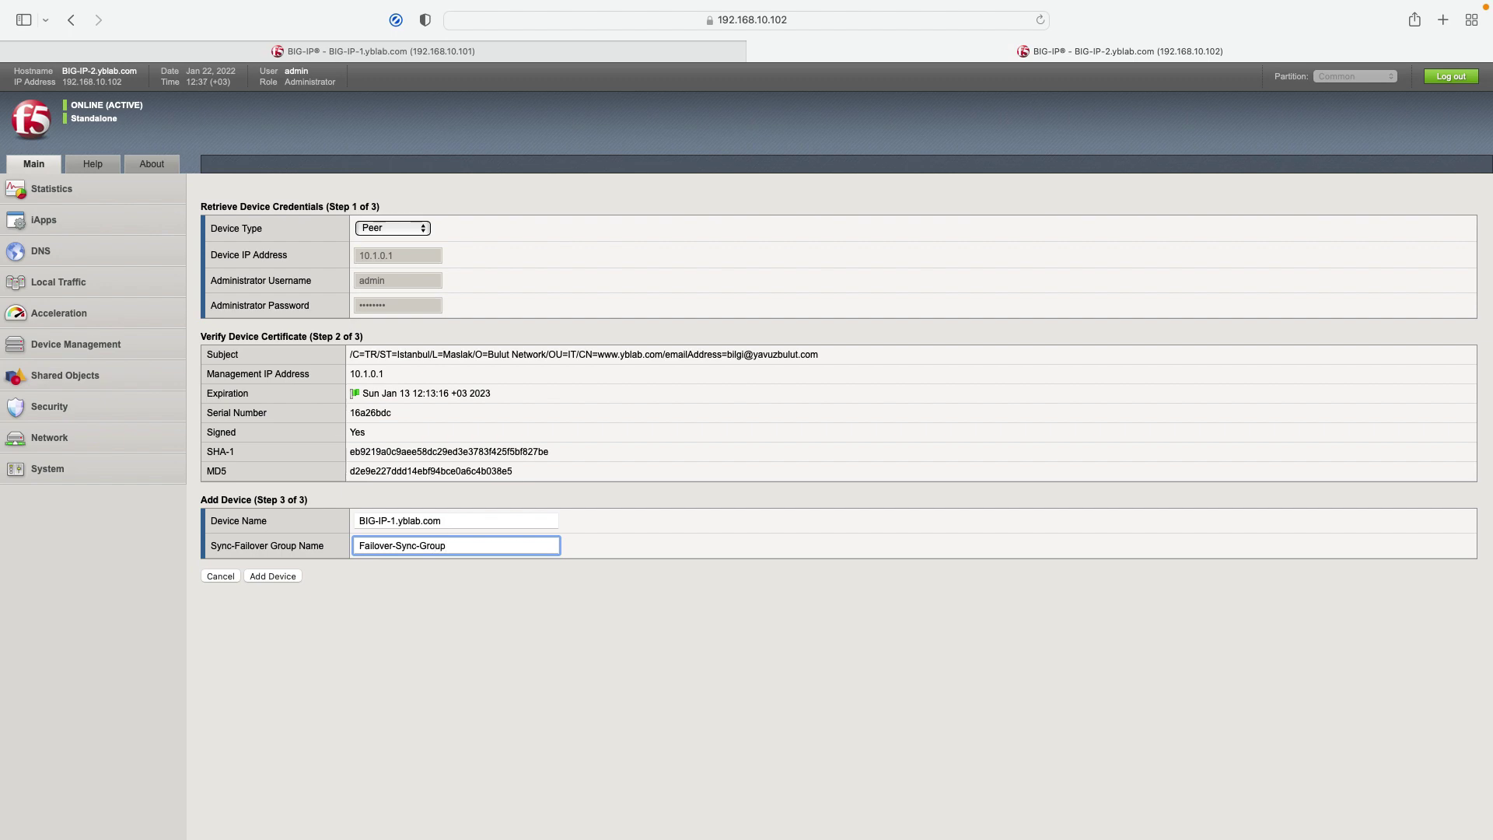
pyautogui.click(287, 578)
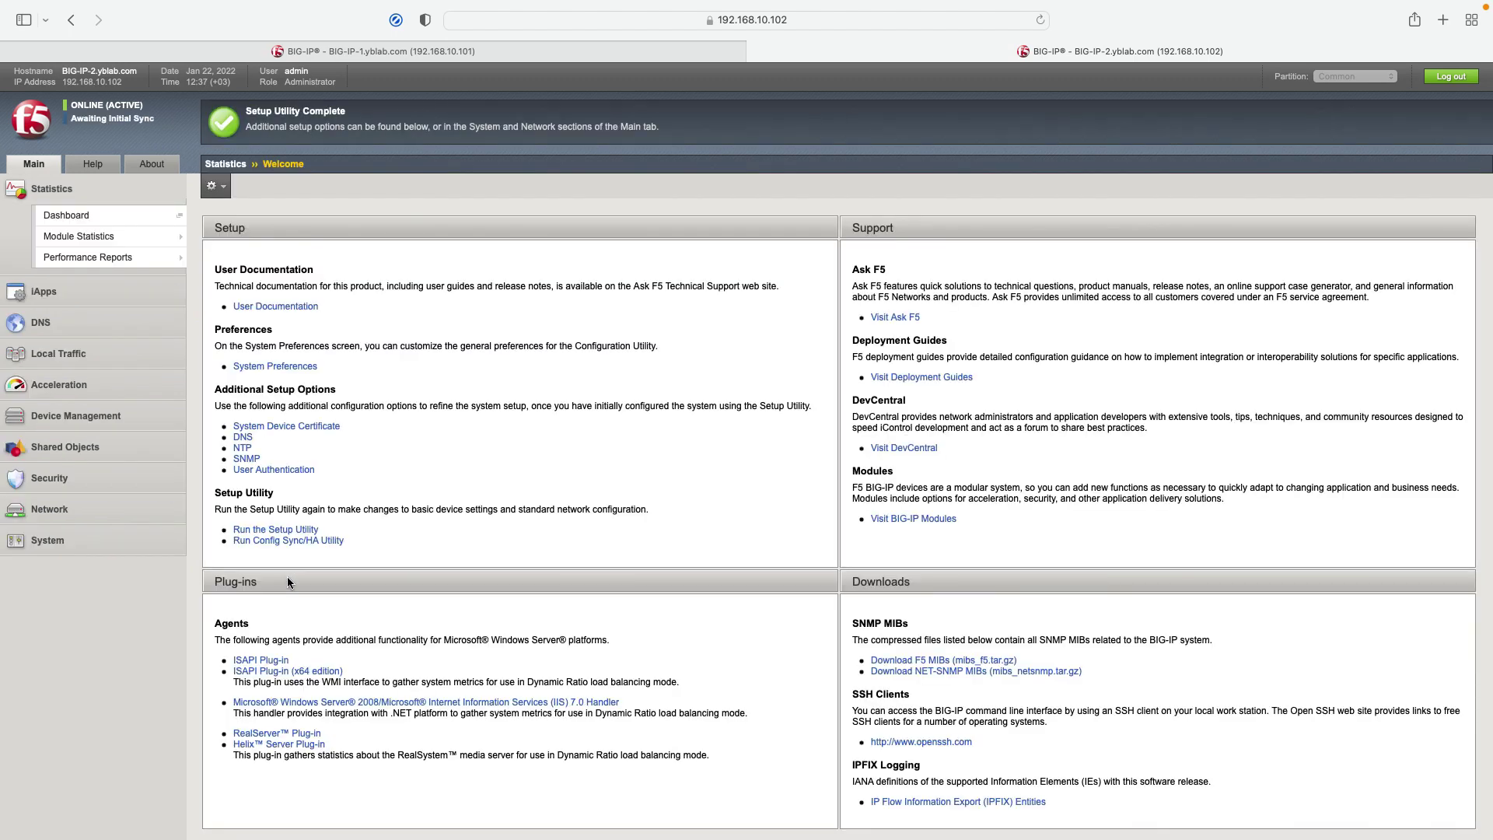
# Step: Go to Network > Self IPs on BIG-IP-2 to list its self IPs
pyautogui.click(221, 230)
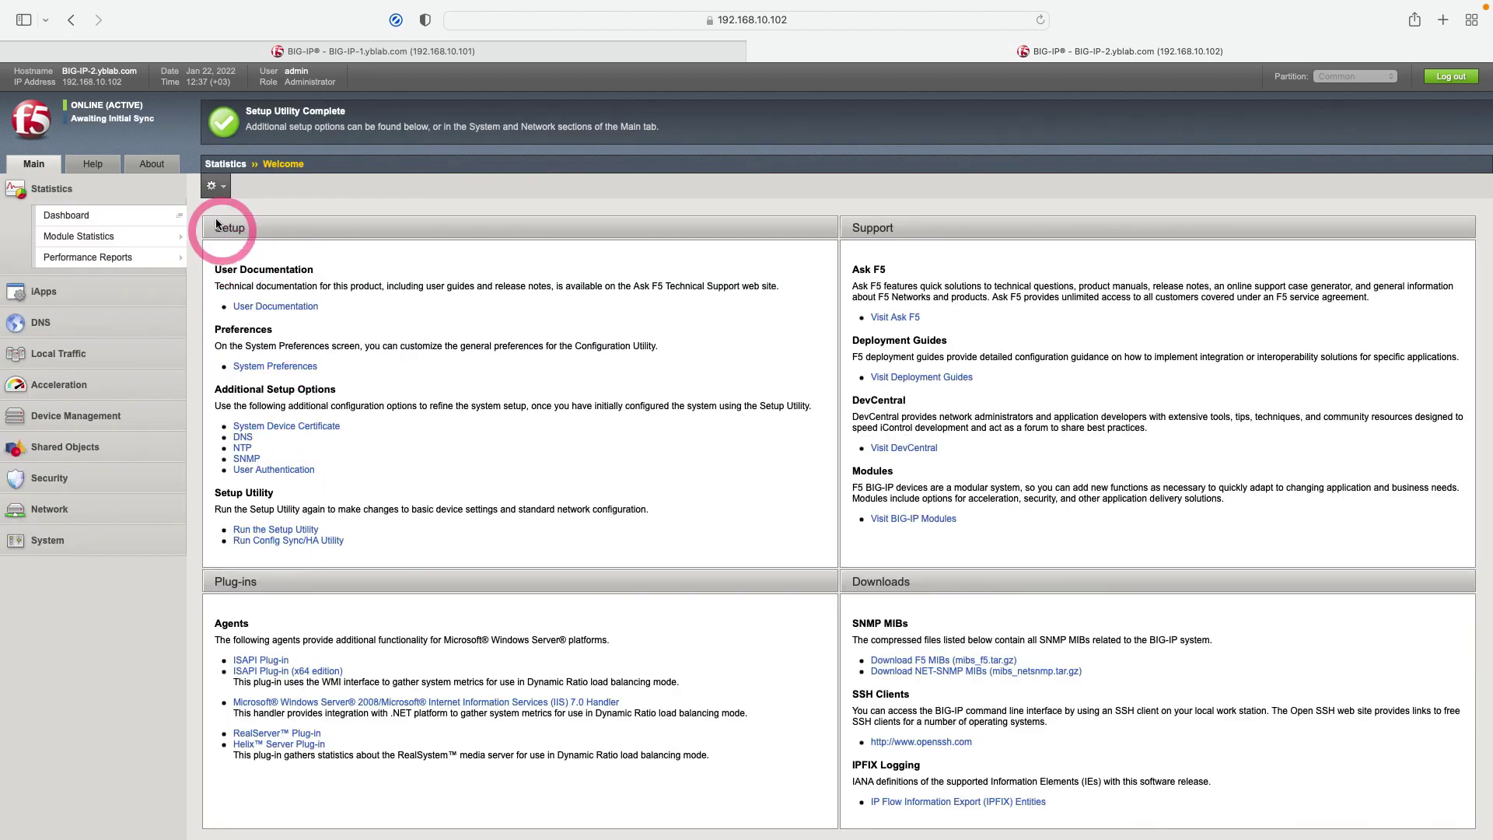
pyautogui.click(135, 127)
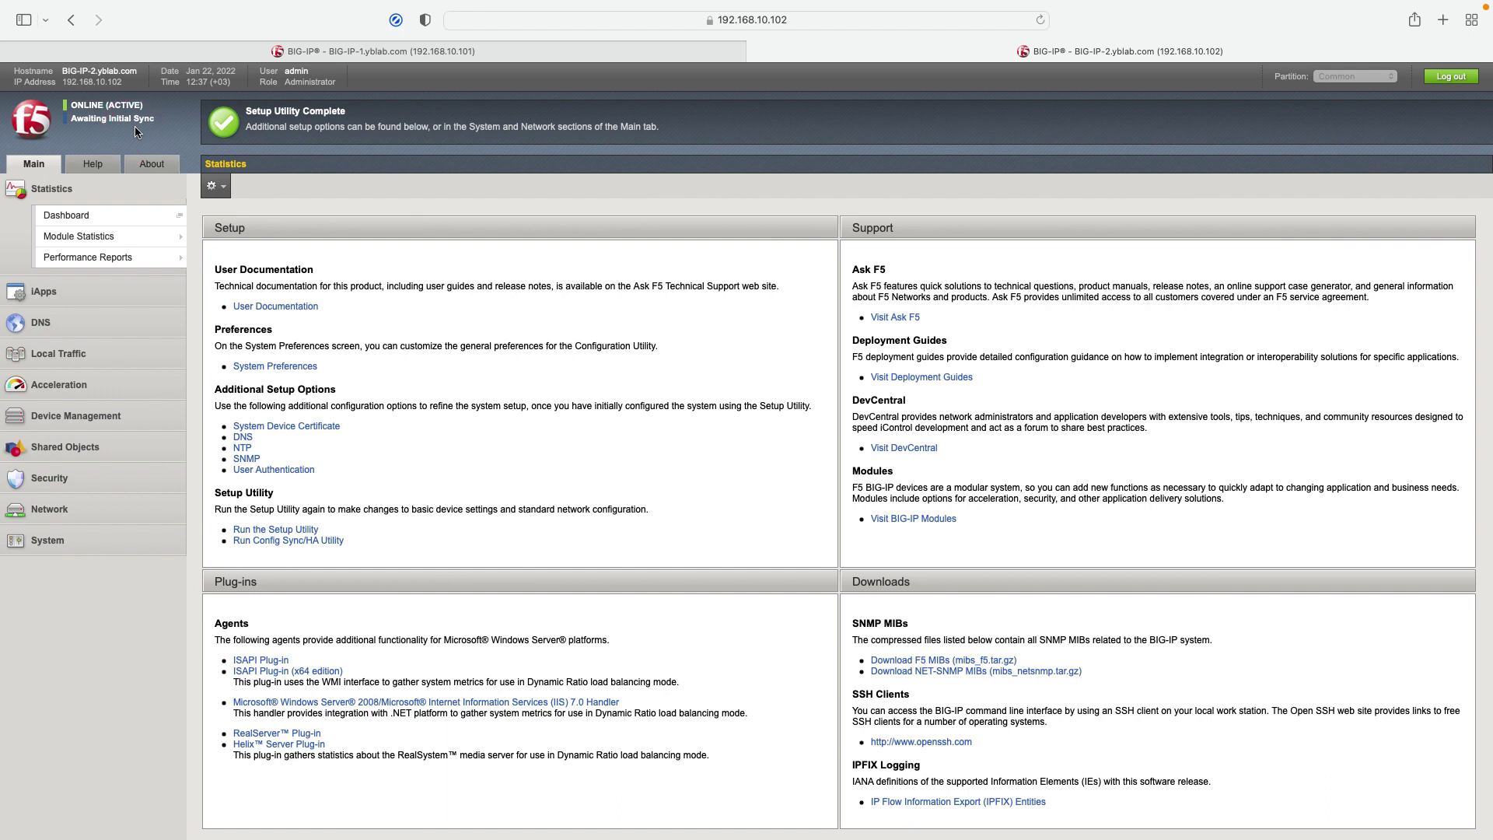
pyautogui.click(53, 509)
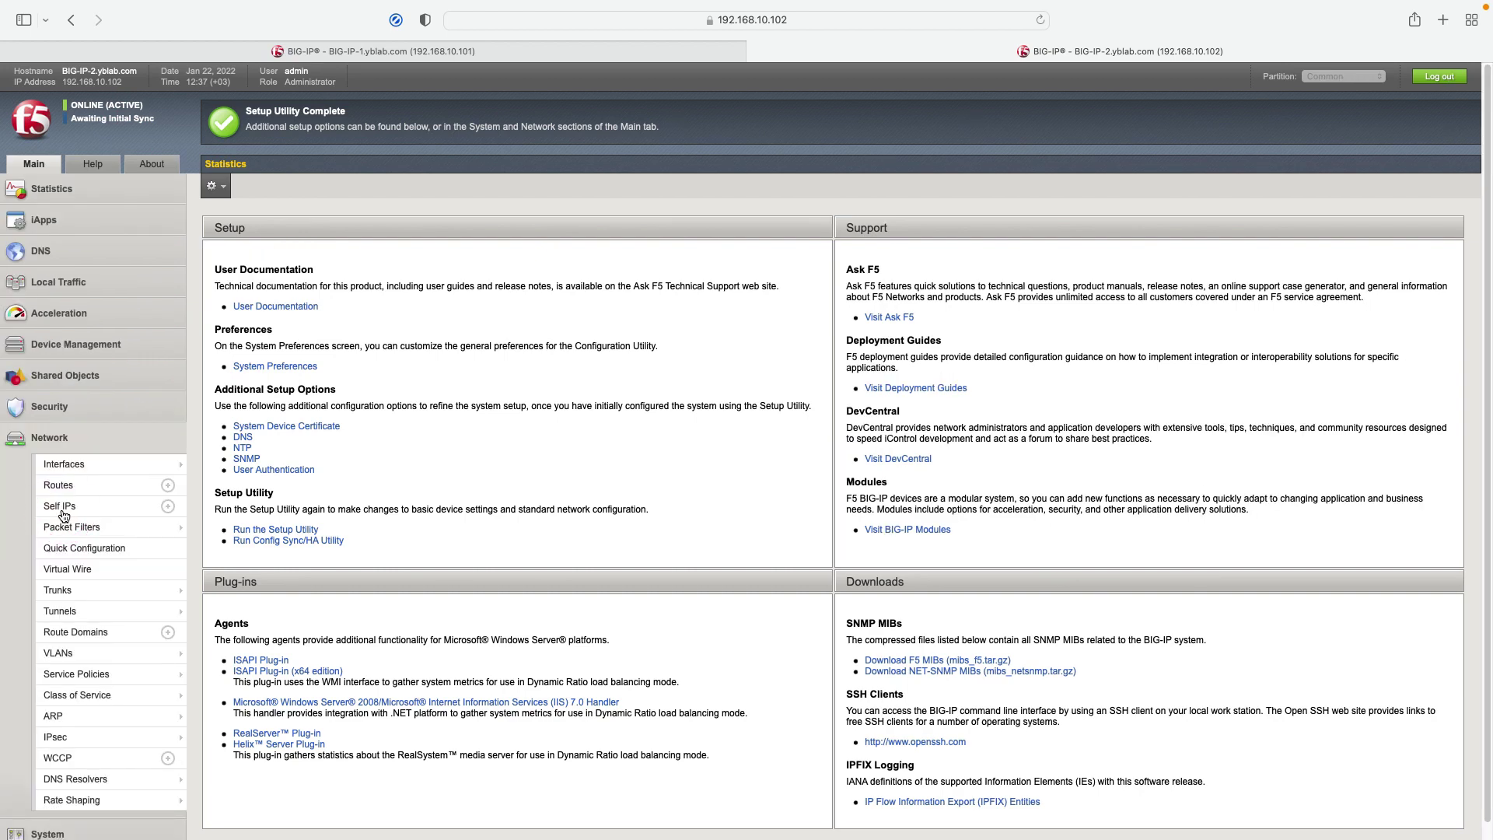
pyautogui.click(61, 509)
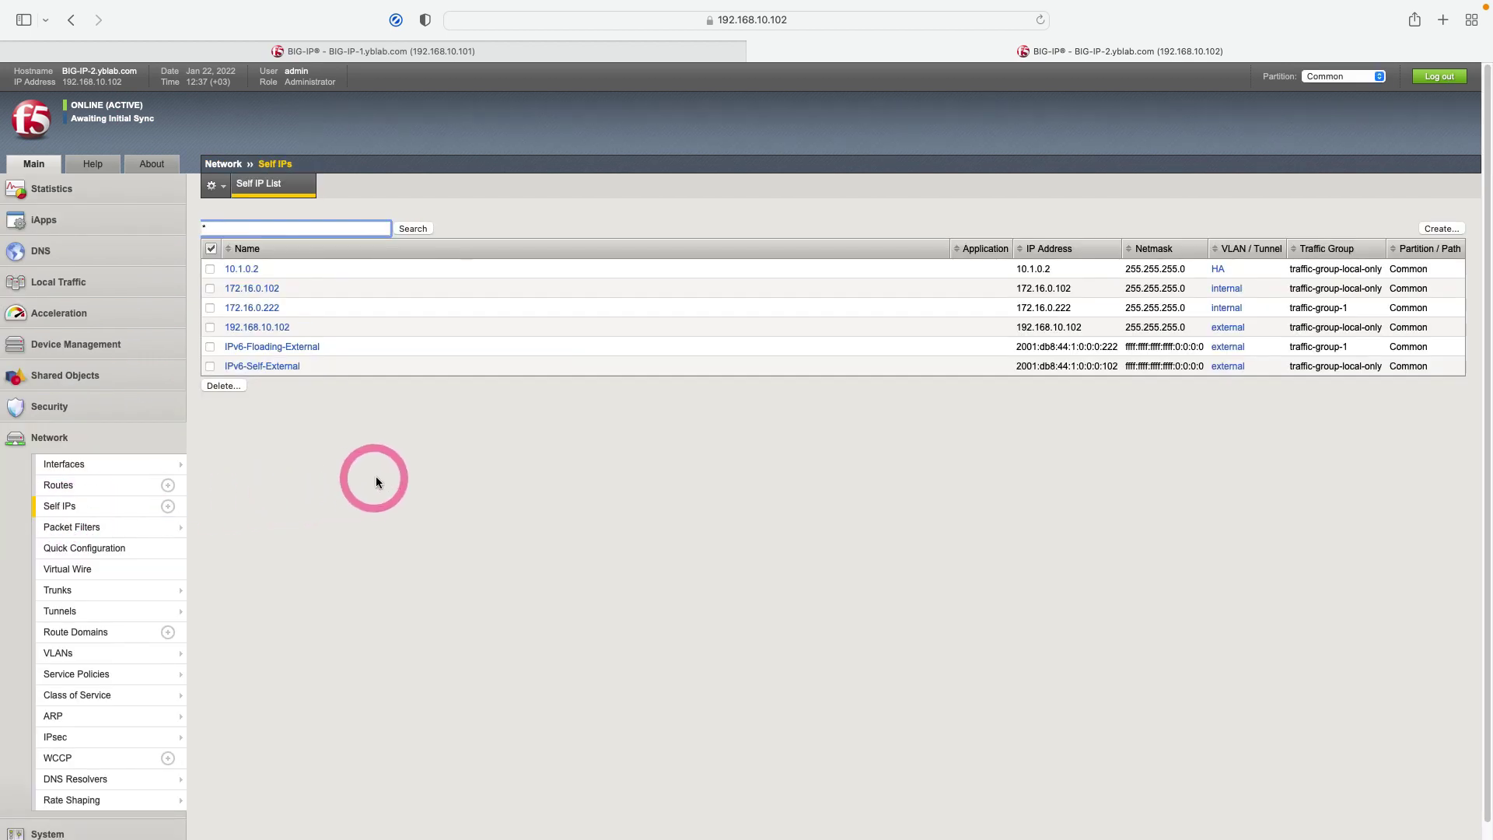
# Step: Start a new self IP with address 192.168.10.222 and netmask 255.255.255.0
pyautogui.click(1439, 228)
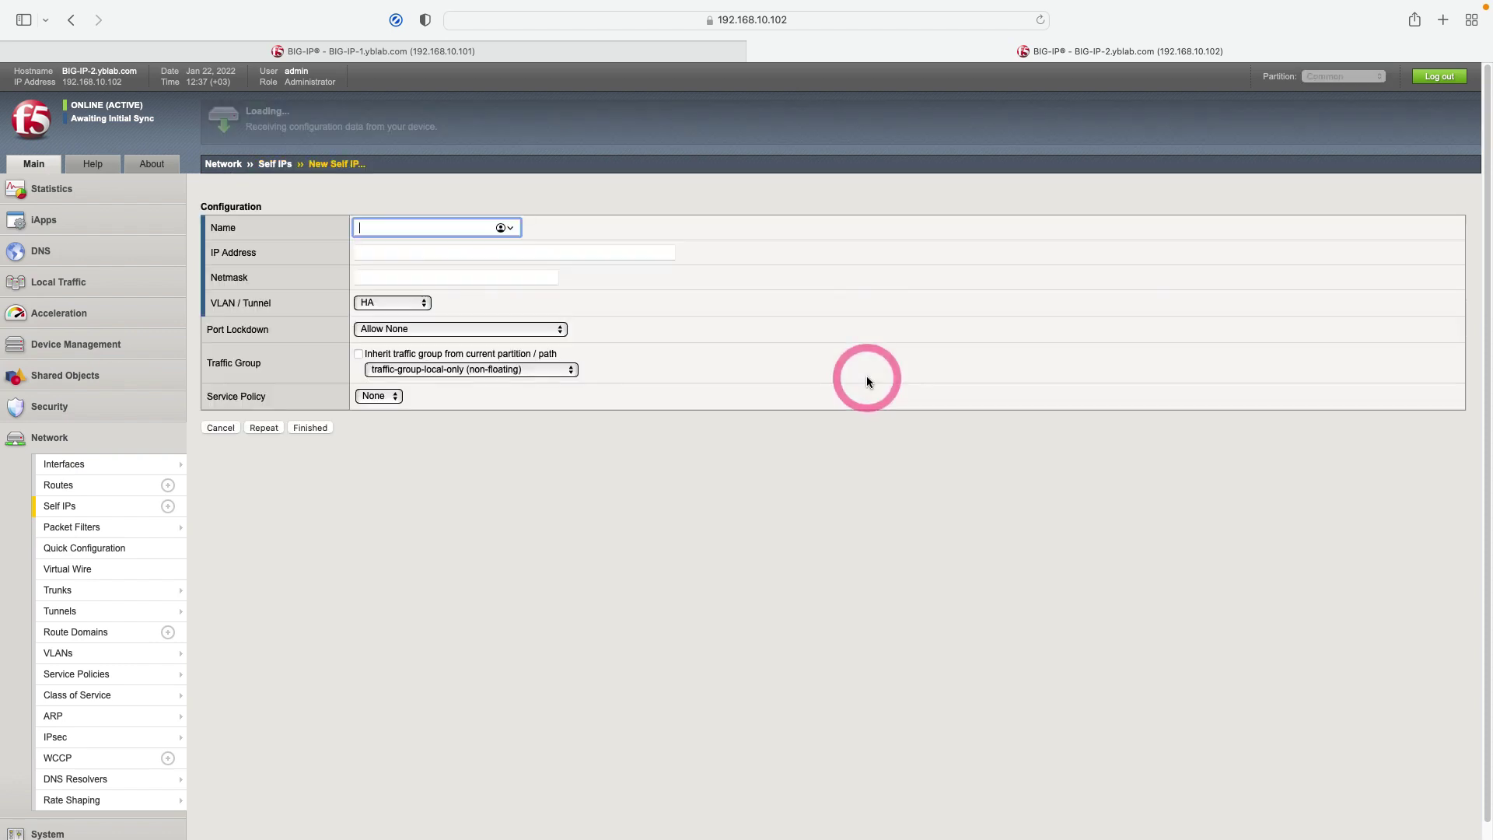
pyautogui.write('192')
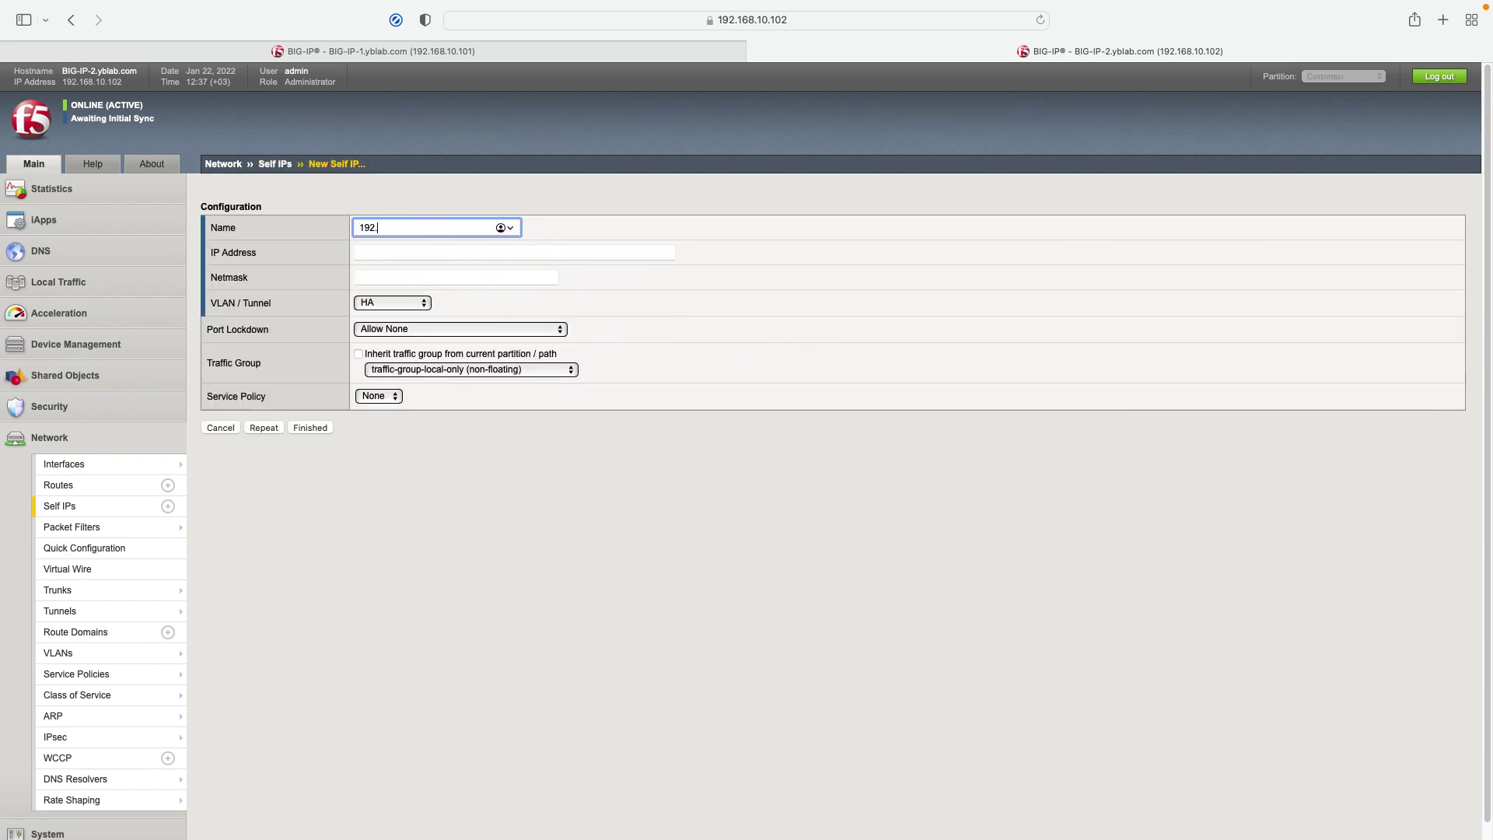
pyautogui.write('.168.10.22')
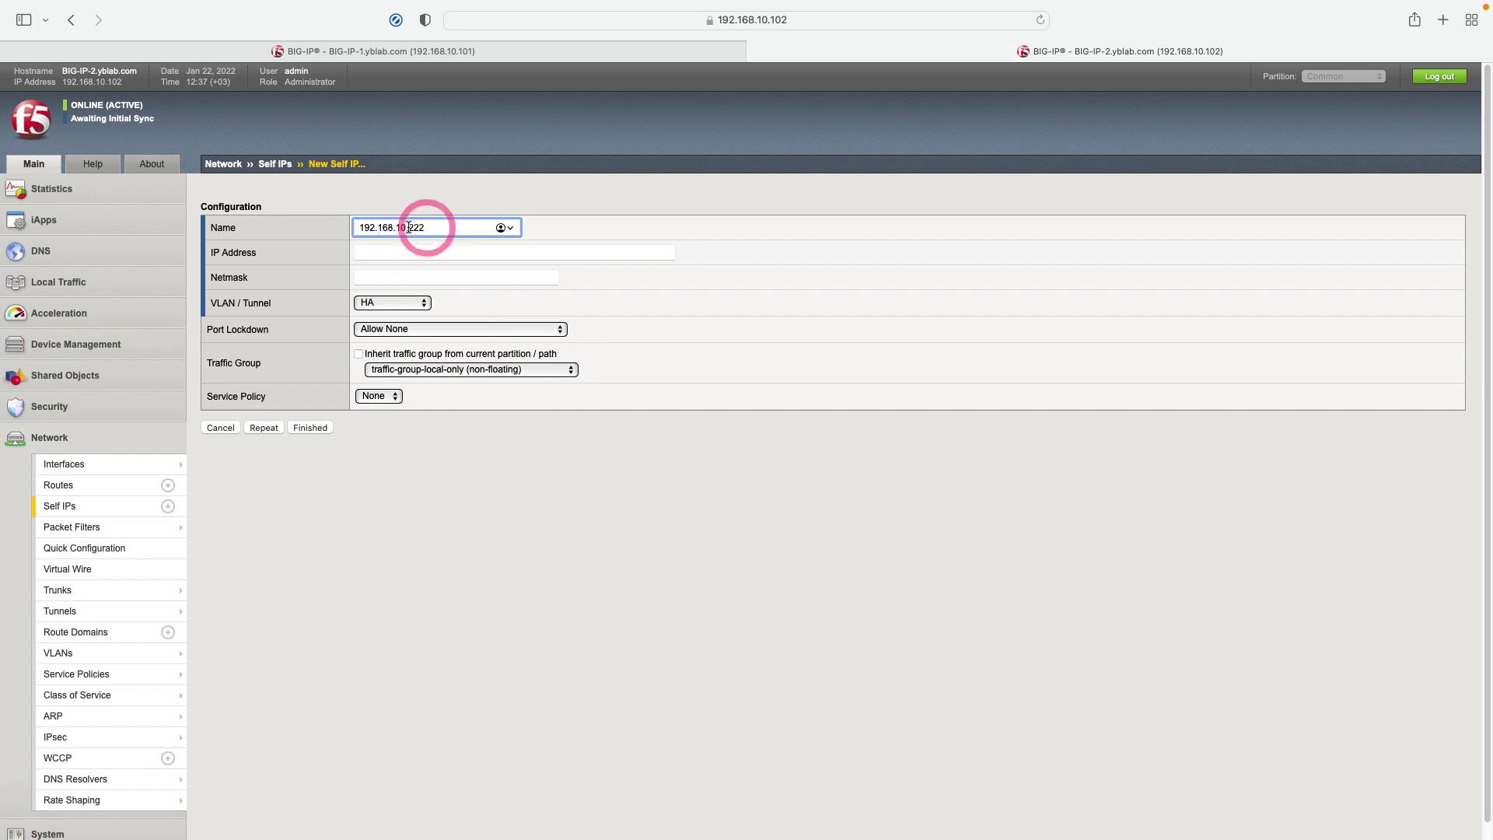
pyautogui.click(366, 251)
pyautogui.write('192.168.10.222')
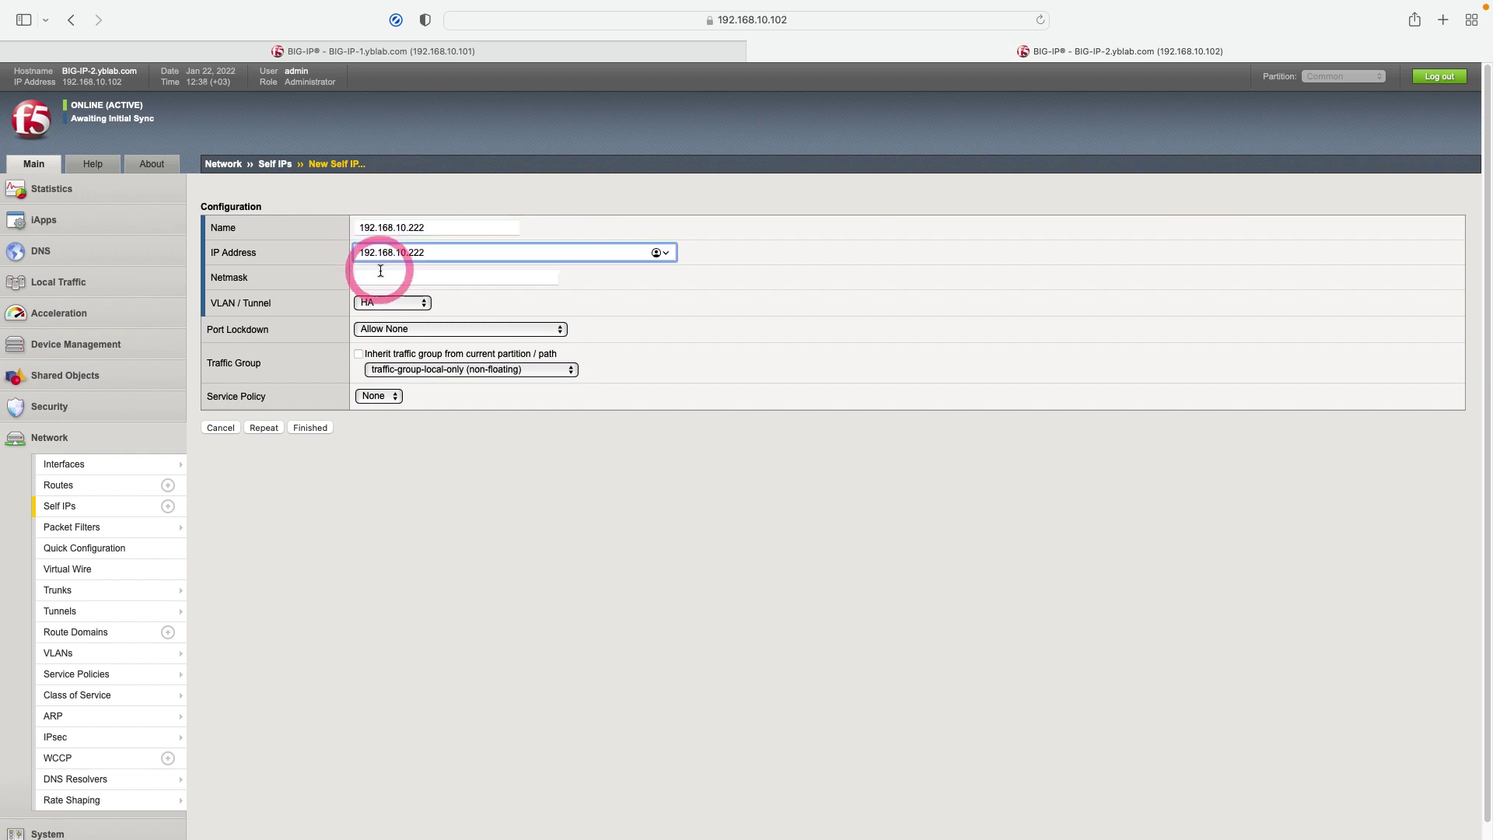
pyautogui.click(379, 272)
pyautogui.write('255.255')
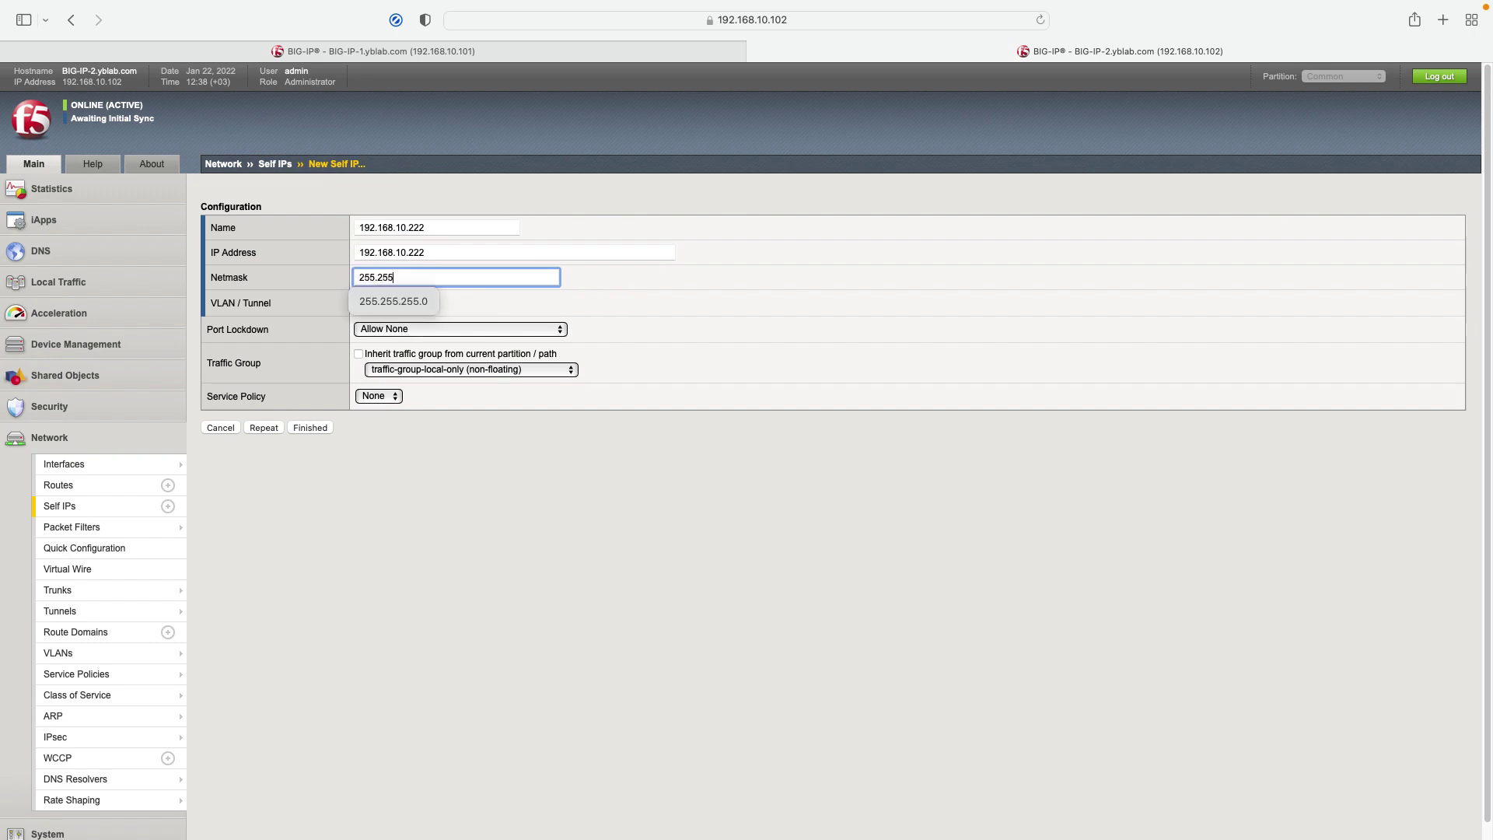
pyautogui.click(381, 299)
# Step: Place it on VLAN external with Allow Default port lockdown in traffic-group-1, and finish
pyautogui.click(389, 300)
pyautogui.click(386, 315)
pyautogui.click(398, 334)
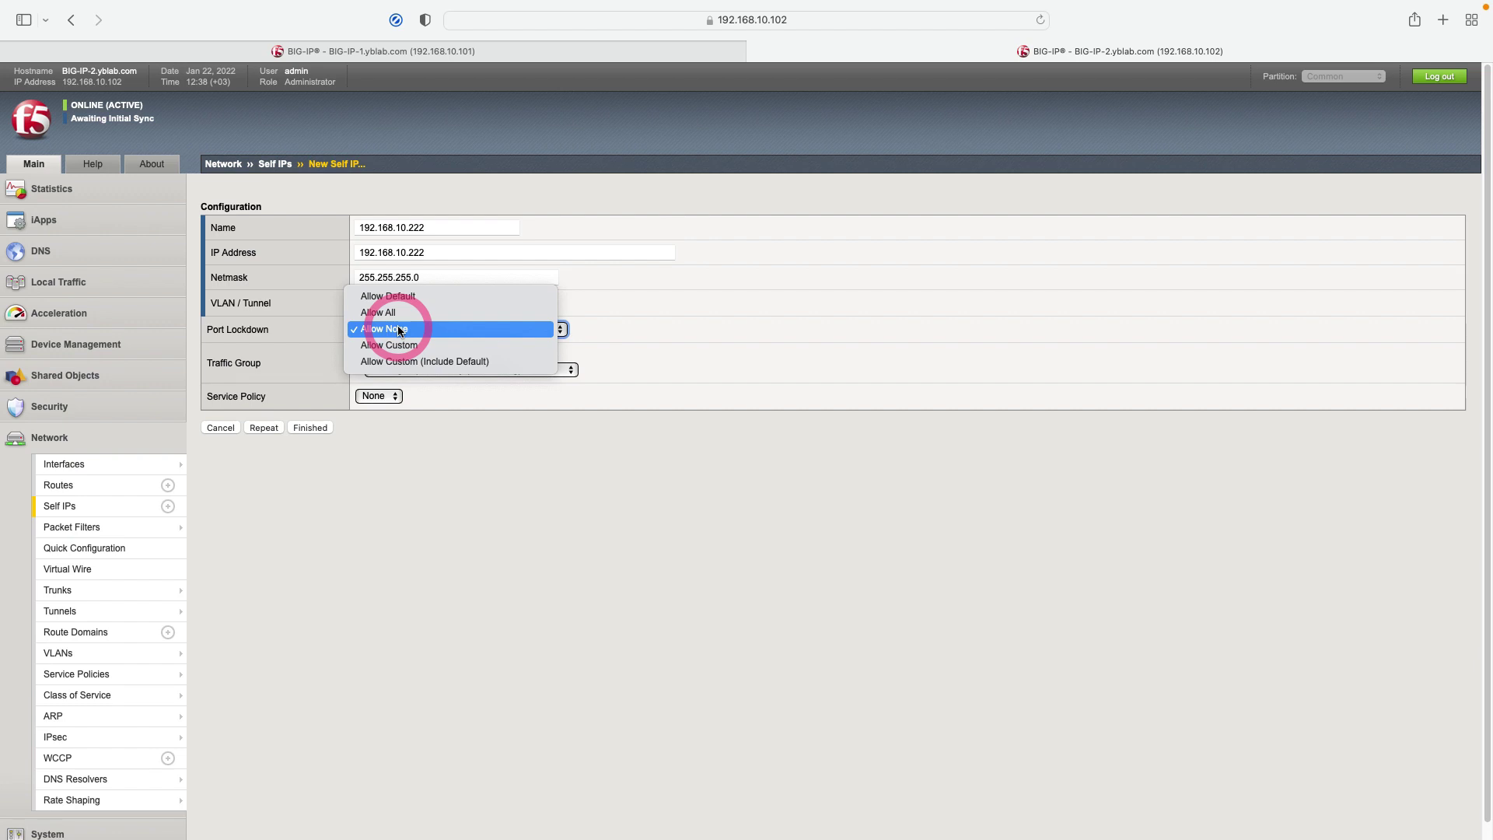
pyautogui.click(394, 296)
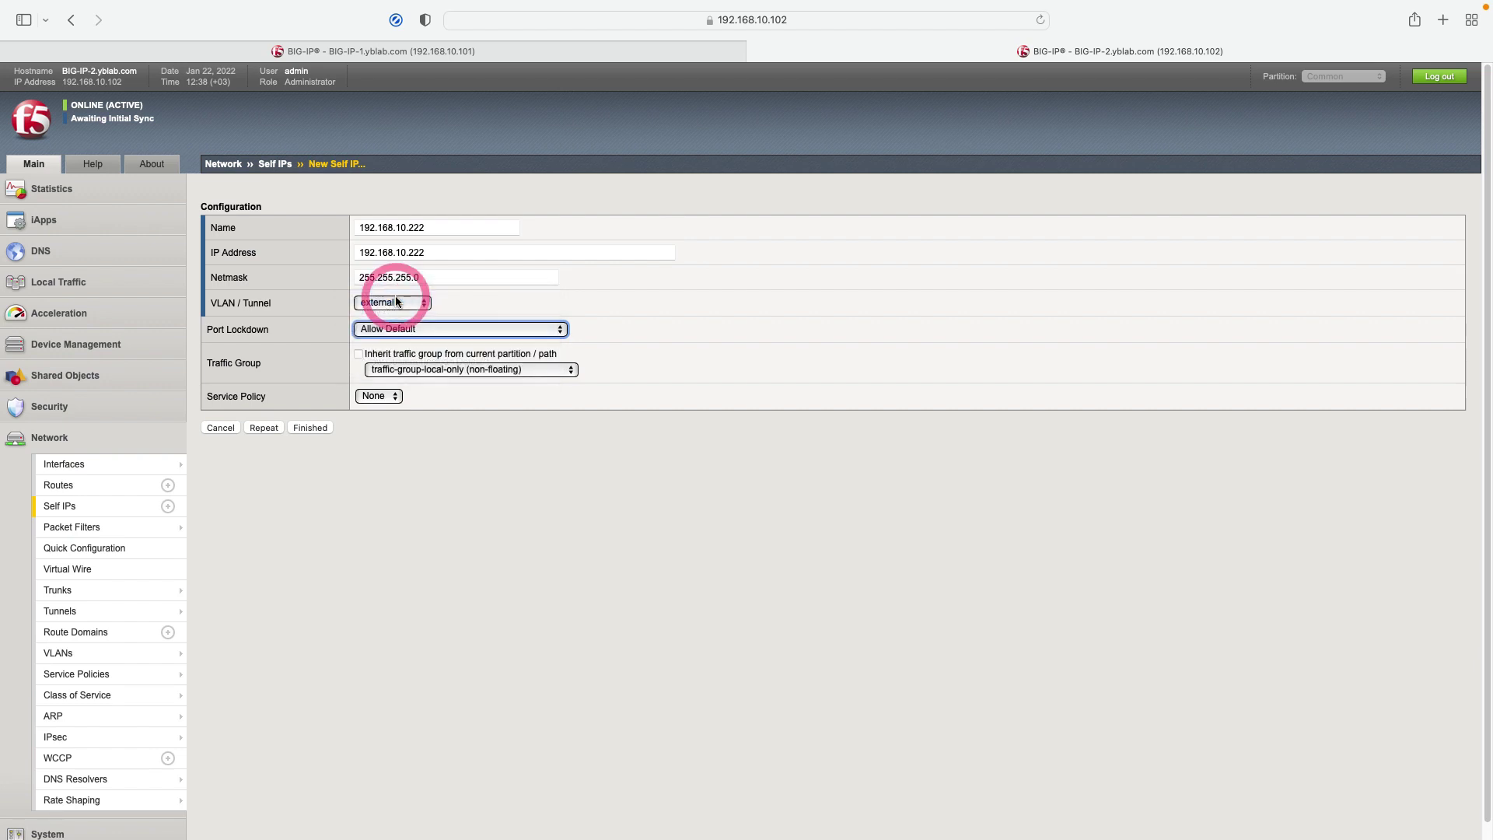
pyautogui.click(444, 378)
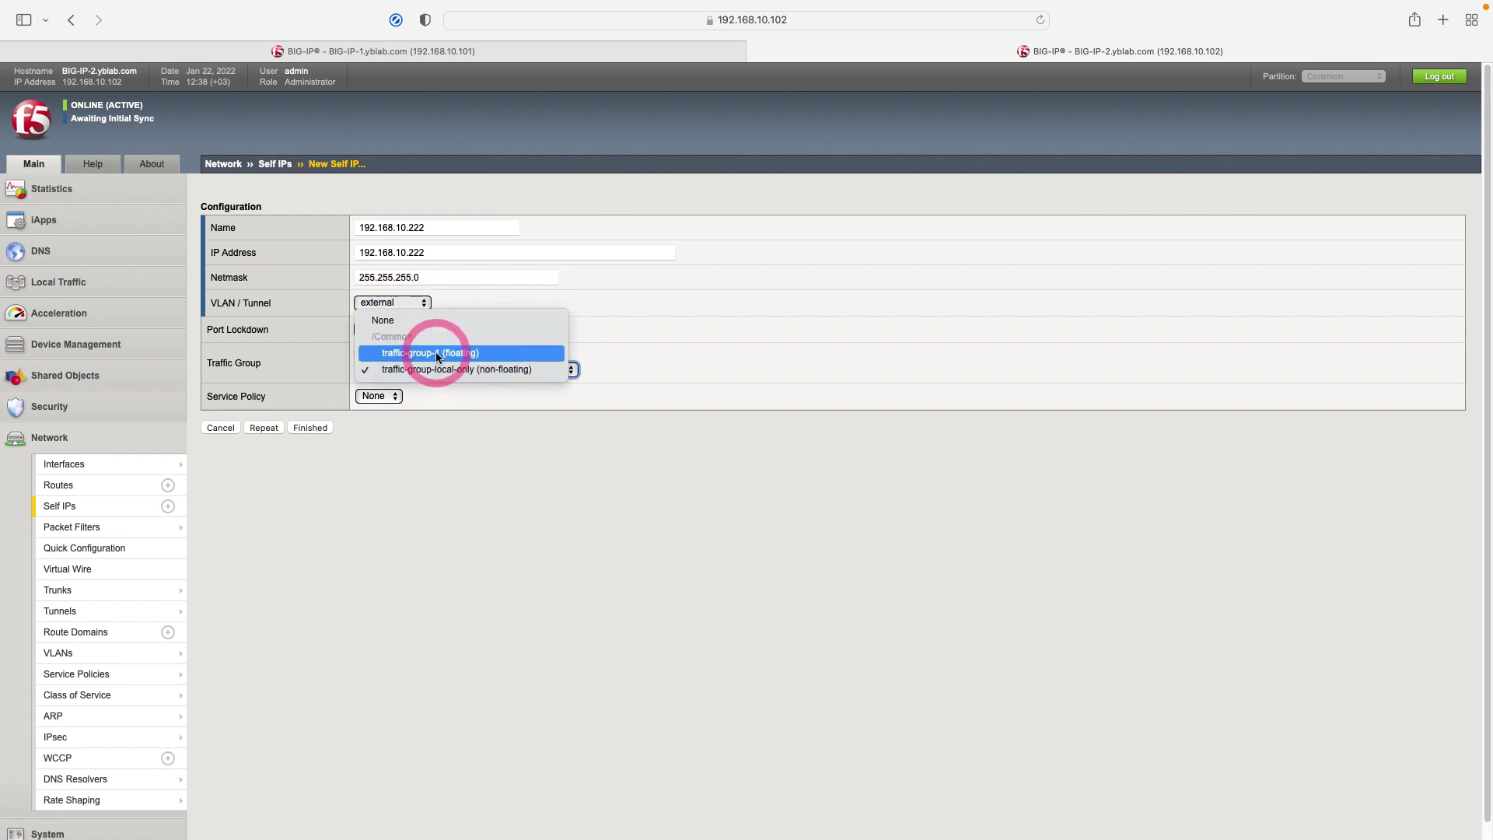
pyautogui.click(436, 353)
pyautogui.click(317, 428)
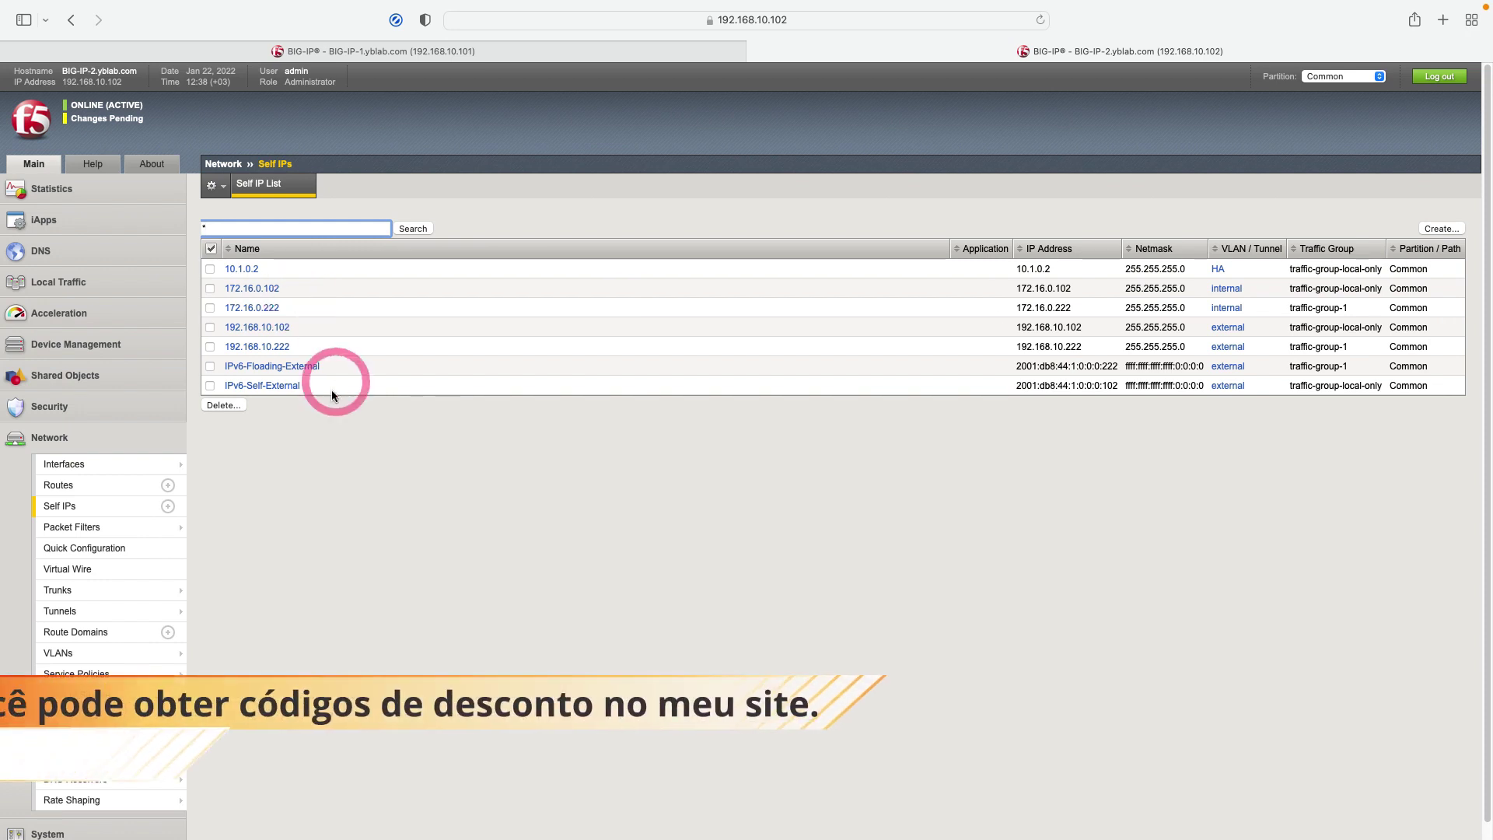
# Step: Check Network > Routes, then show BIG-IP-1's welcome page reporting Online (Standby), Changes Pending
pyautogui.click(84, 487)
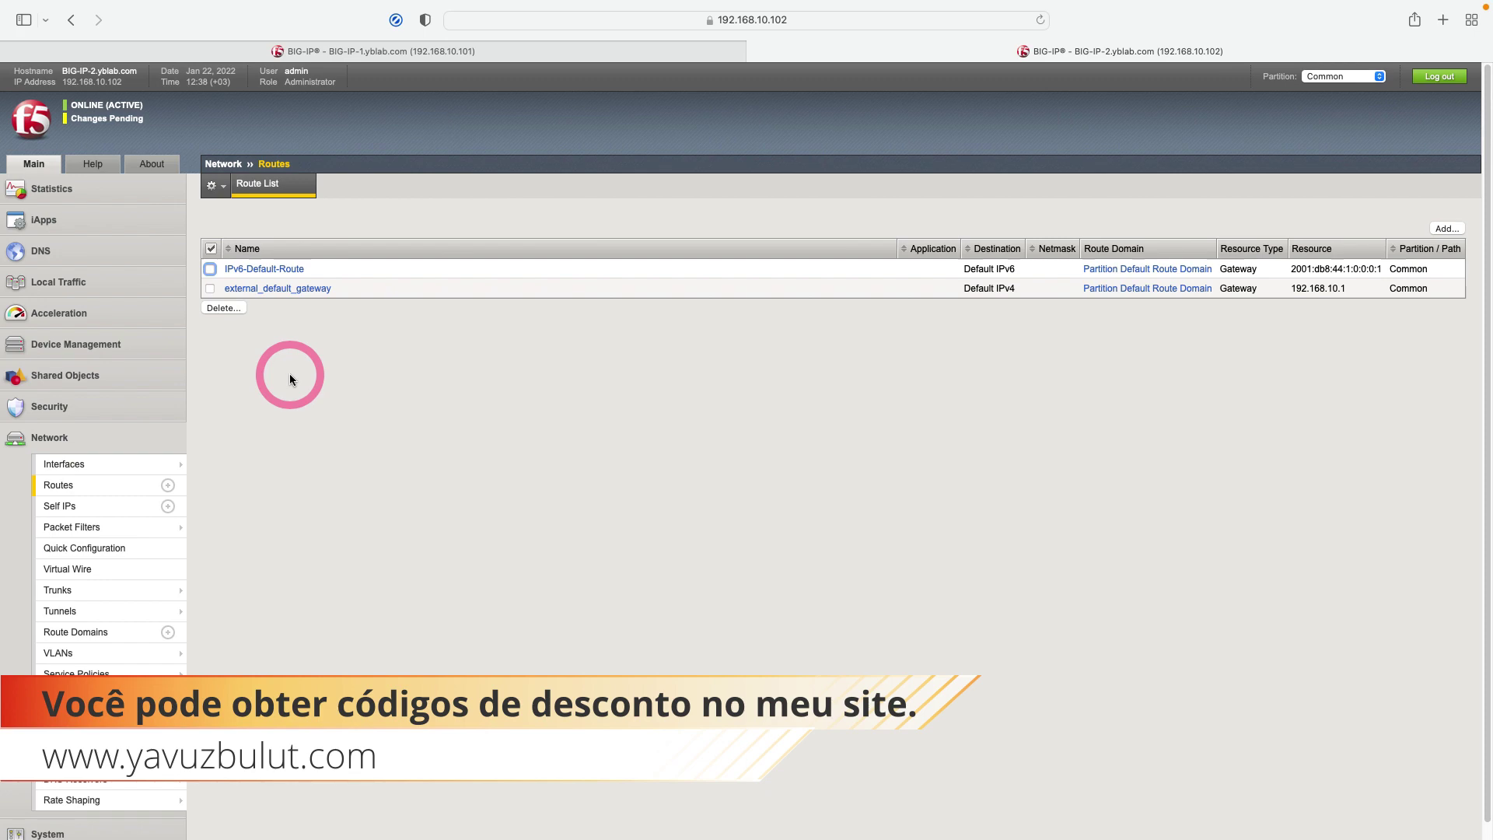
pyautogui.click(289, 377)
pyautogui.click(30, 127)
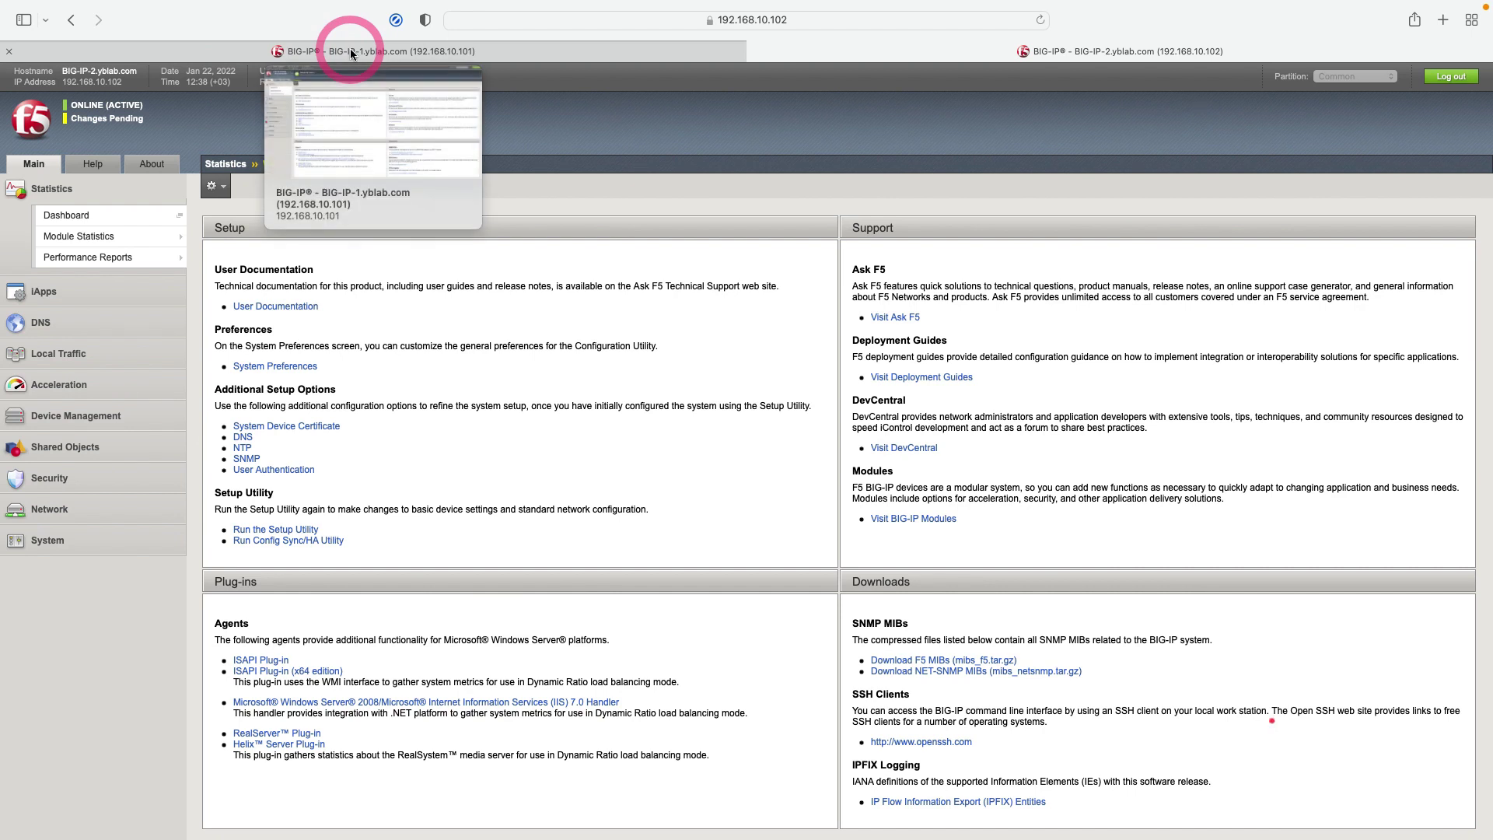
pyautogui.click(350, 51)
pyautogui.click(327, 265)
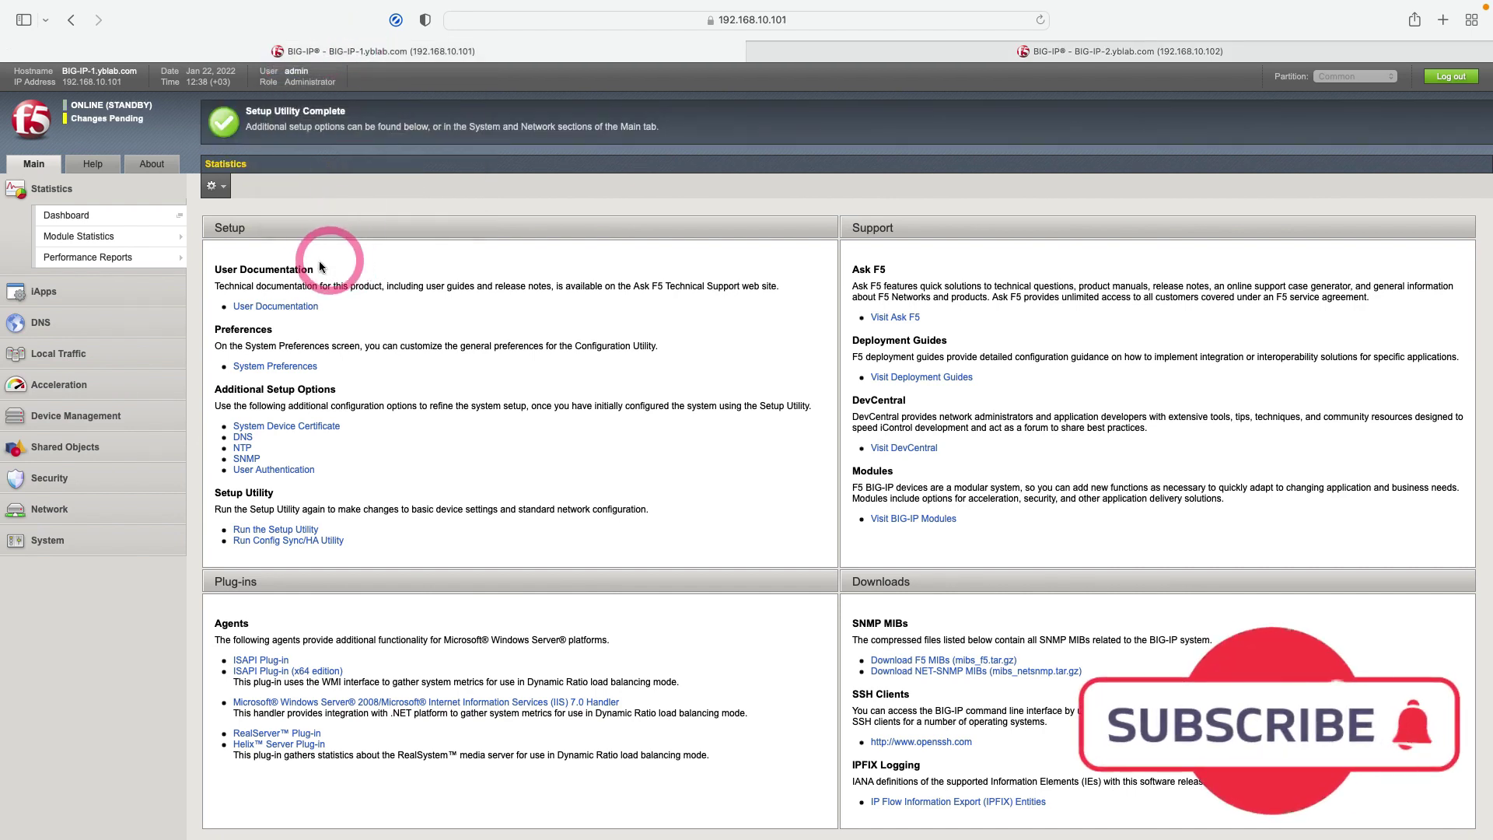
pyautogui.click(163, 140)
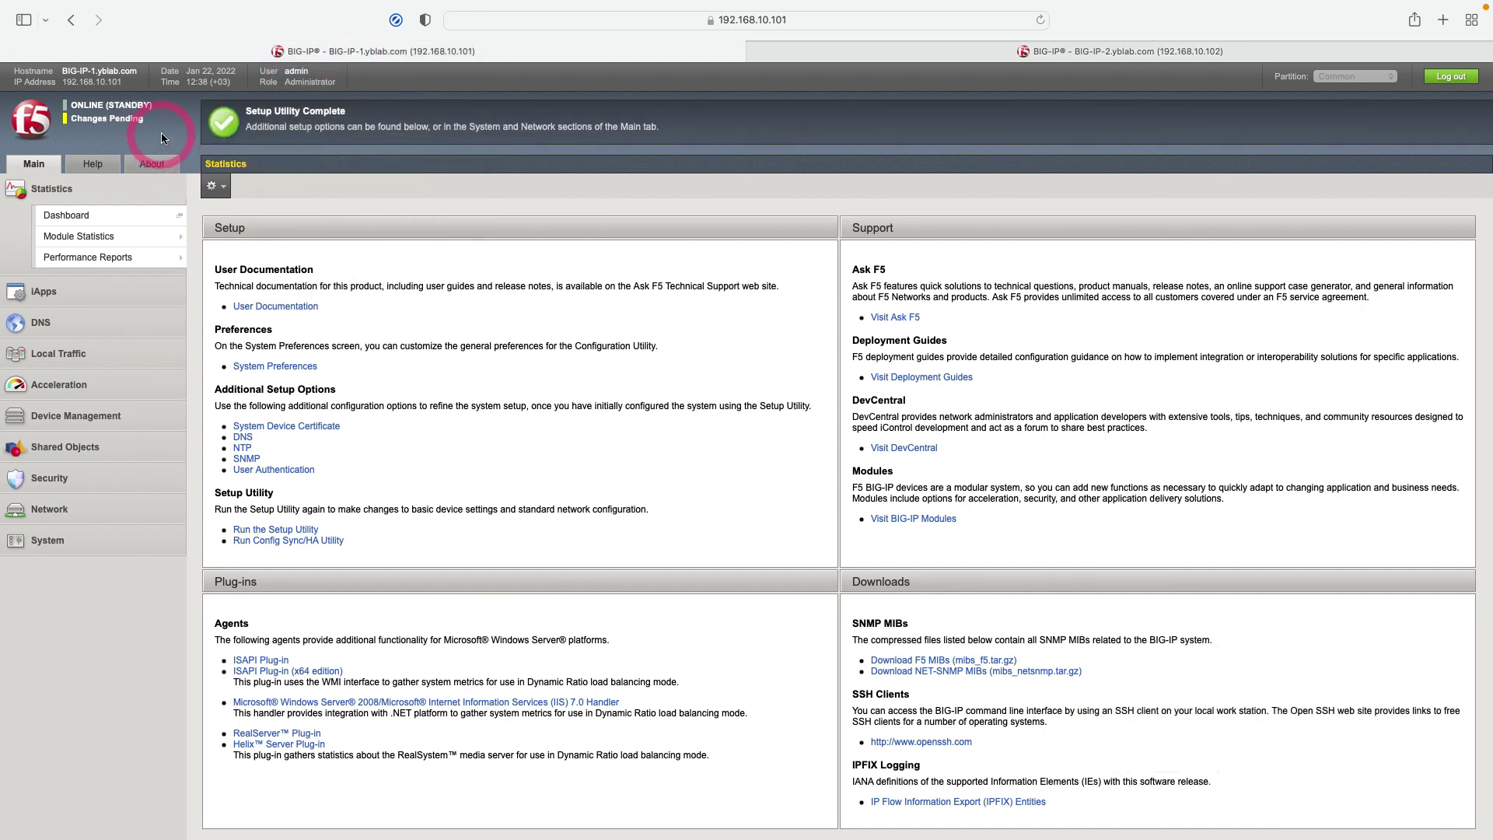